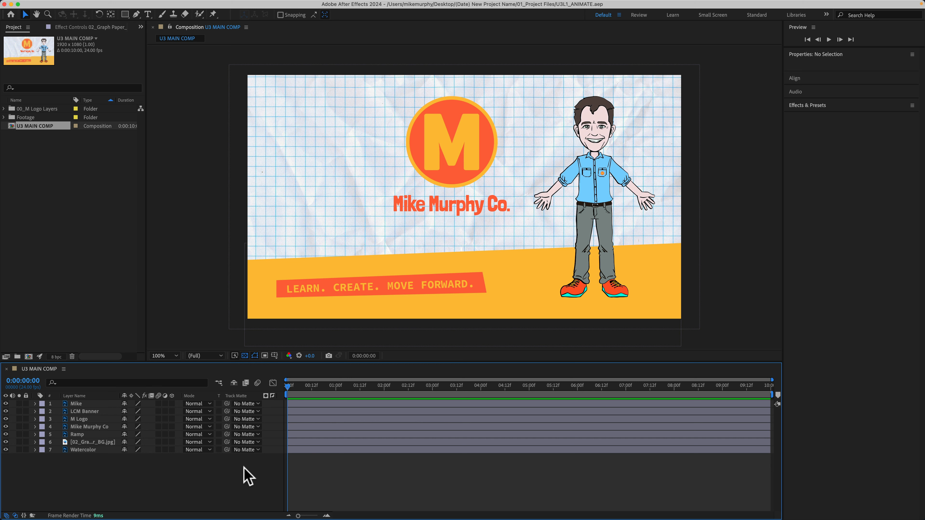
key(super+z)
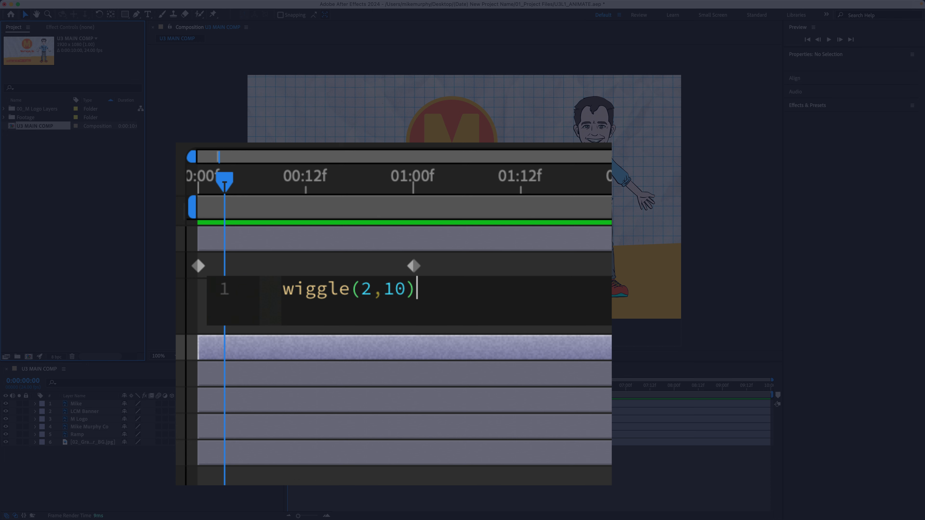
click(186, 5)
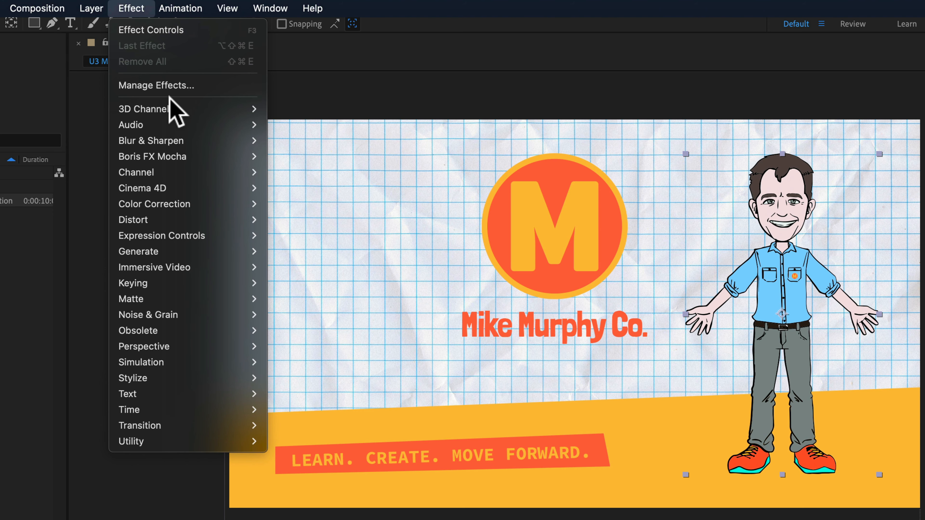
mouse_move(210, 68)
mouse_move(184, 123)
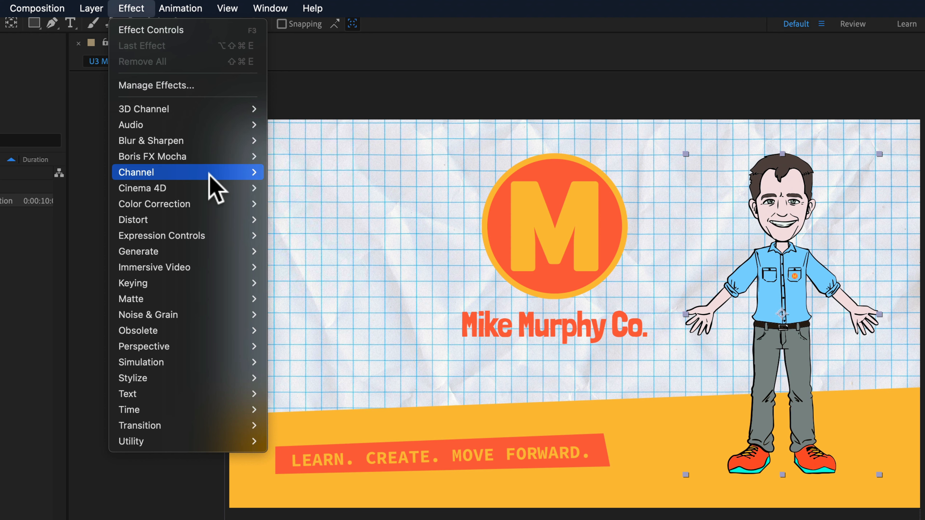
mouse_move(213, 192)
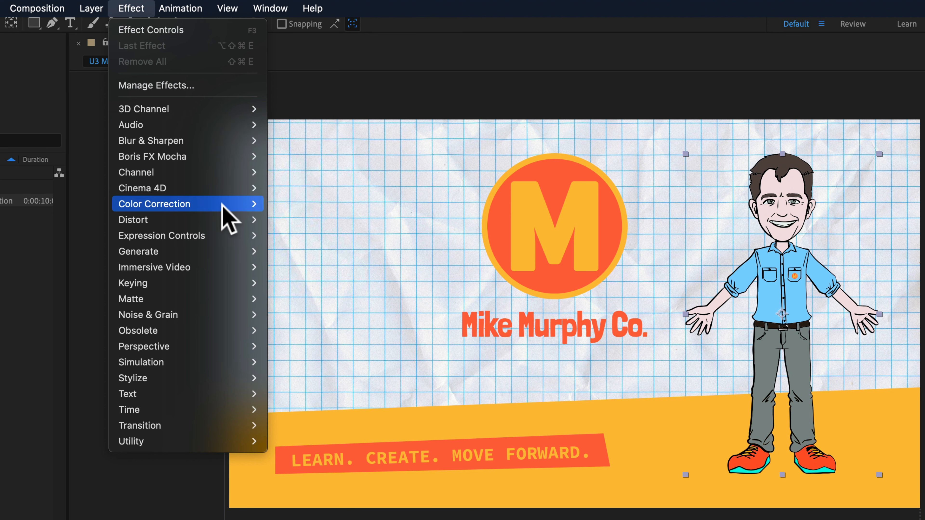
mouse_move(230, 217)
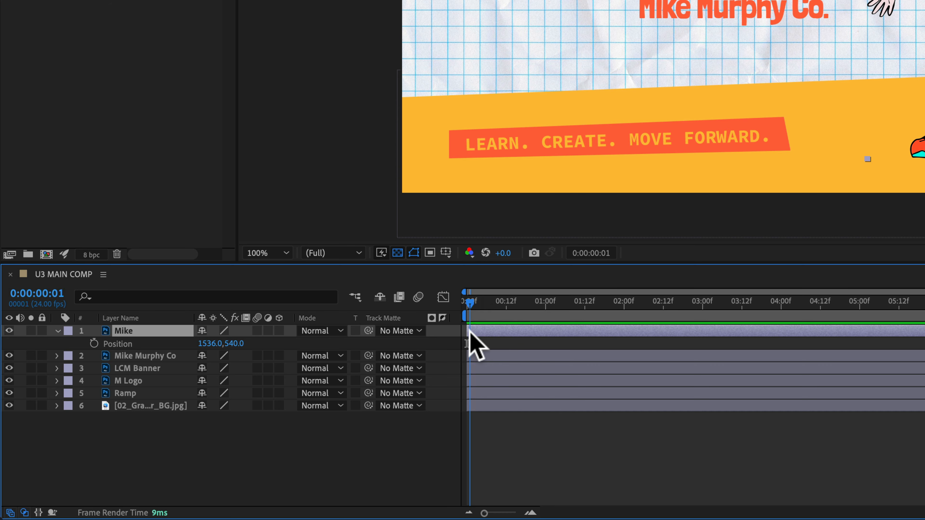
- Keyframe the cartoon character layer's Position at 0:00:03:00 and raise it to 1536, 351 at 0:00:04:00
drag(609, 332, 697, 331)
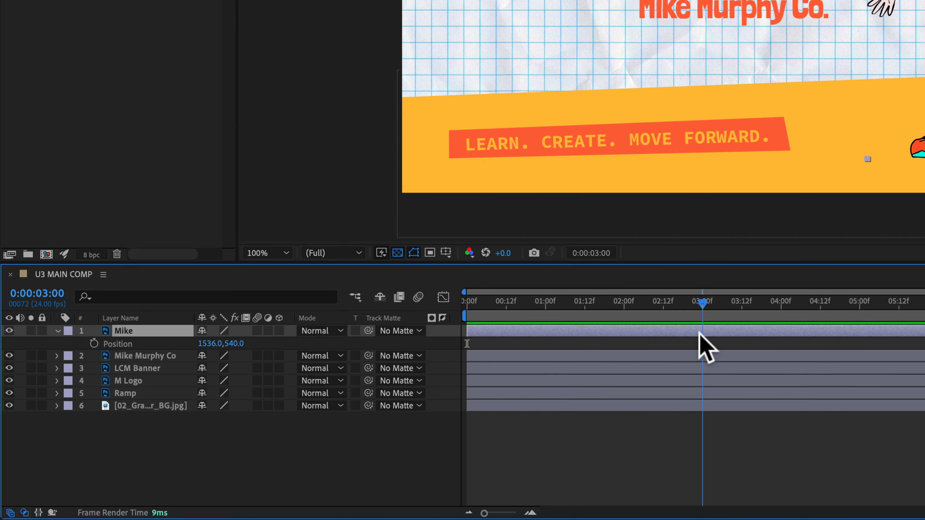
key(alt+shift+p)
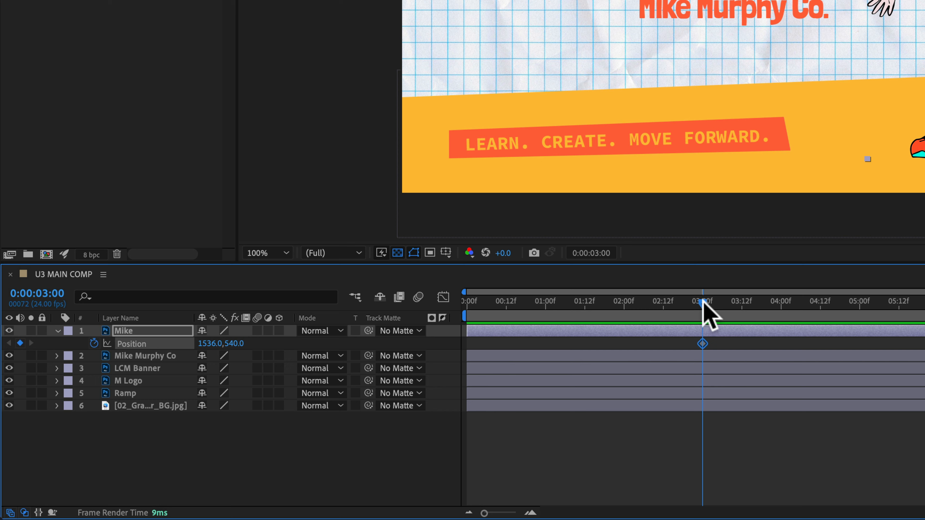
drag(703, 306, 781, 306)
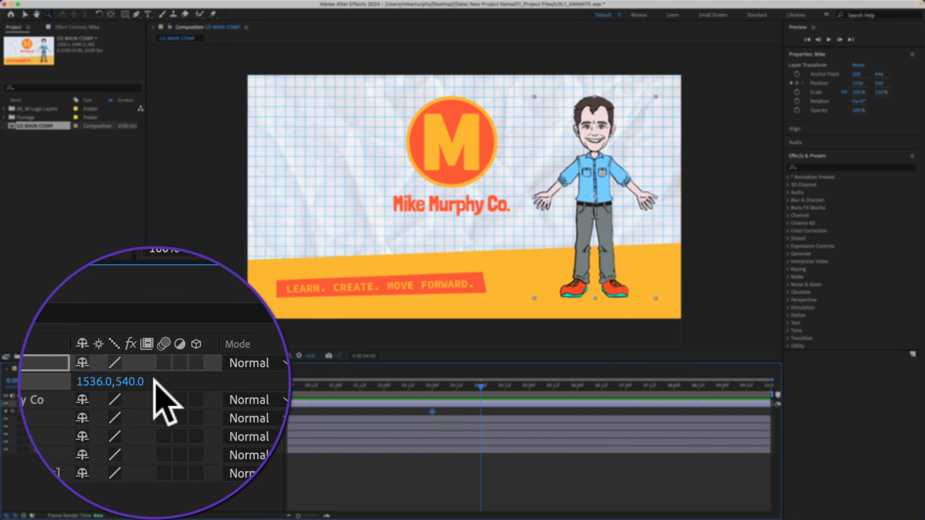
mouse_move(149, 384)
mouse_down()
mouse_move(160, 384)
mouse_move(140, 382)
mouse_up()
- Scrub between the character layer's two Position keyframes at 3 and 4 seconds to review the upward movement
click(433, 395)
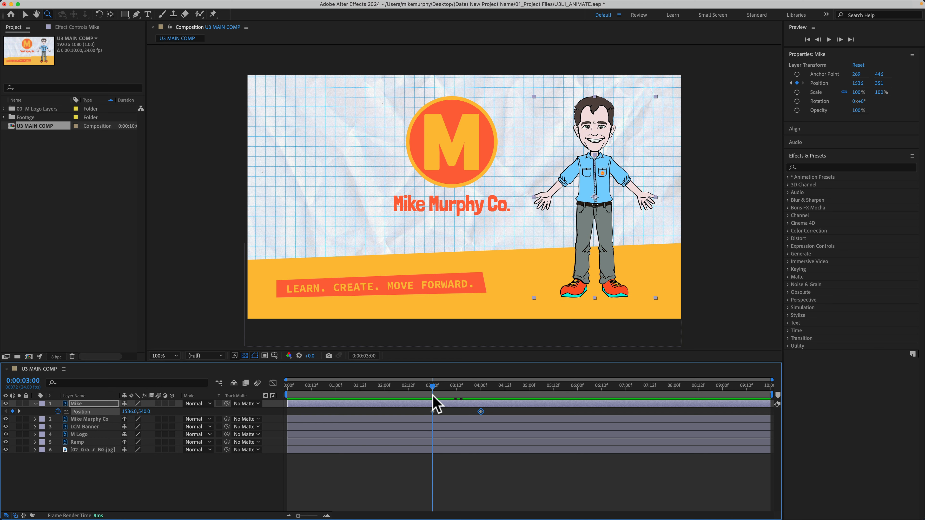
mouse_move(432, 412)
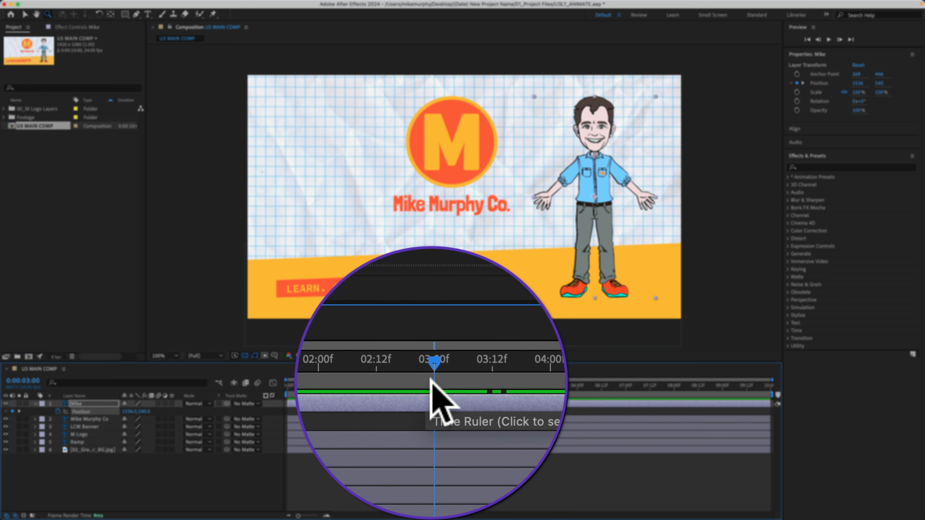
drag(432, 378, 481, 394)
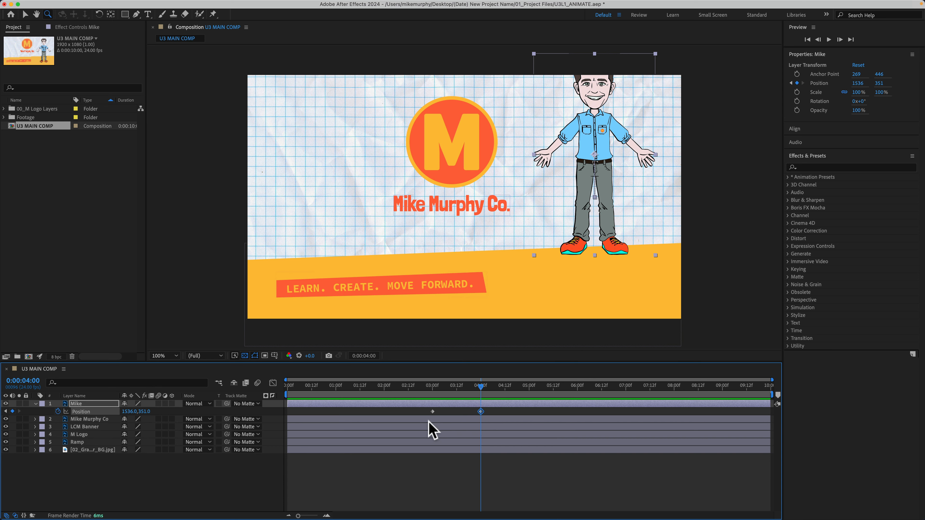
click(432, 393)
click(432, 412)
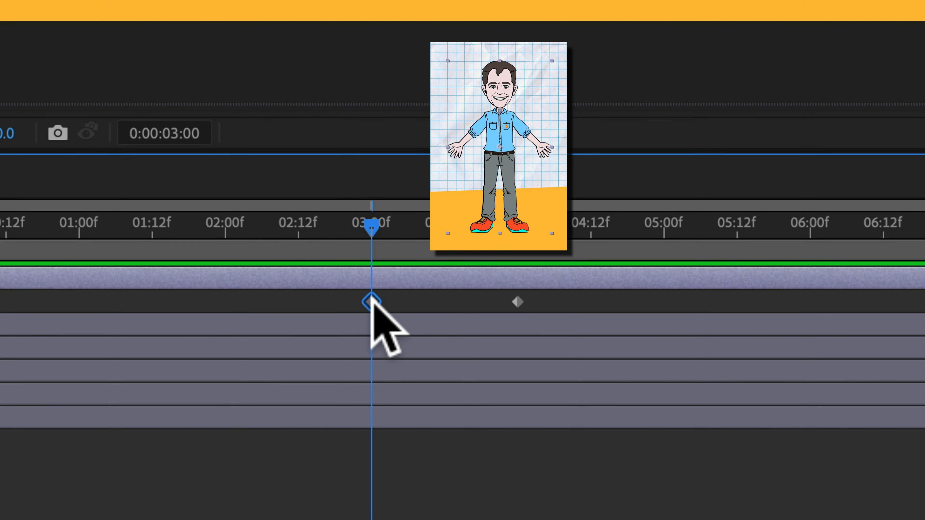
drag(372, 242, 504, 251)
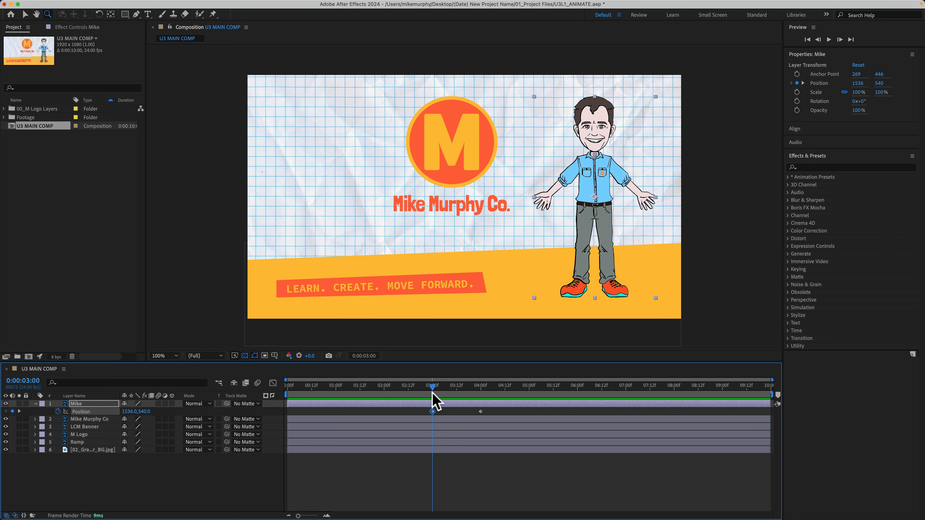
mouse_move(434, 394)
mouse_down()
mouse_move(473, 396)
mouse_move(413, 396)
mouse_move(431, 398)
mouse_up()
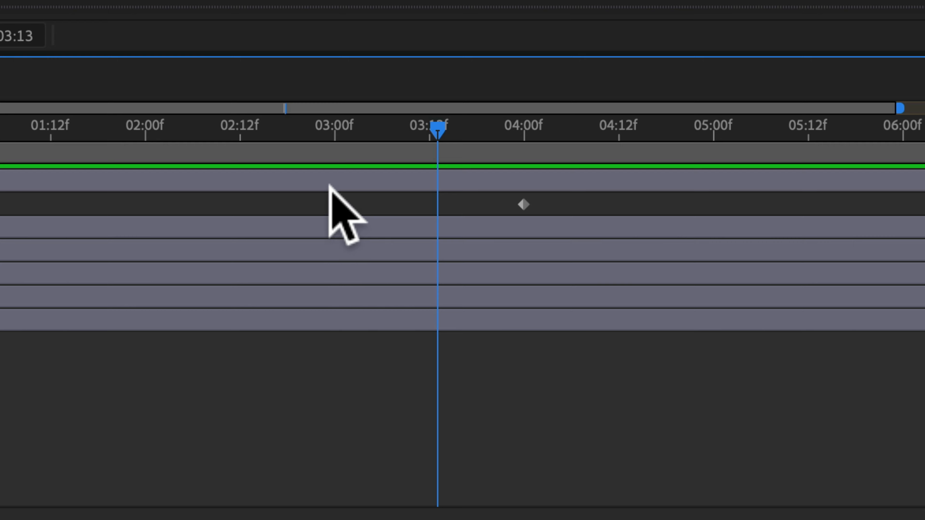
- Open the Keyframe Interpolation settings for the keyframe at 3 seconds and show the temporal interpolation choices
right_click(333, 202)
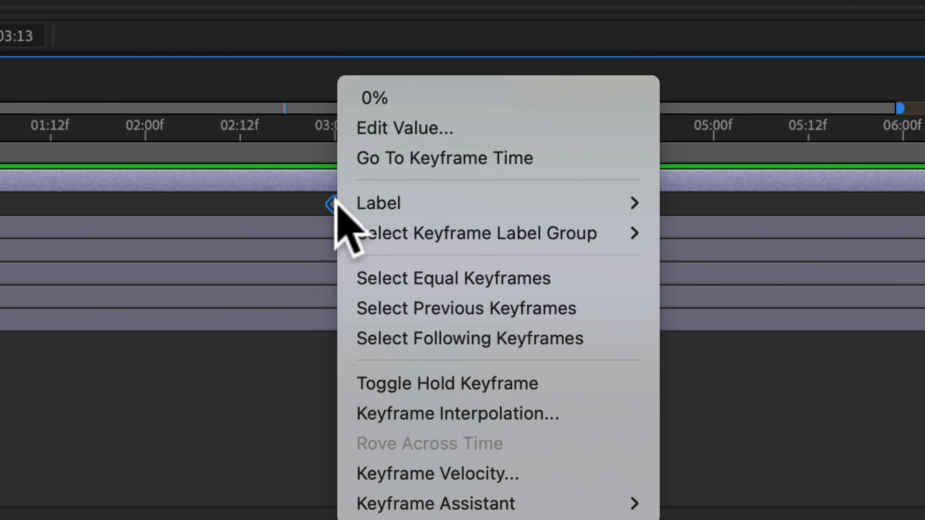
click(414, 398)
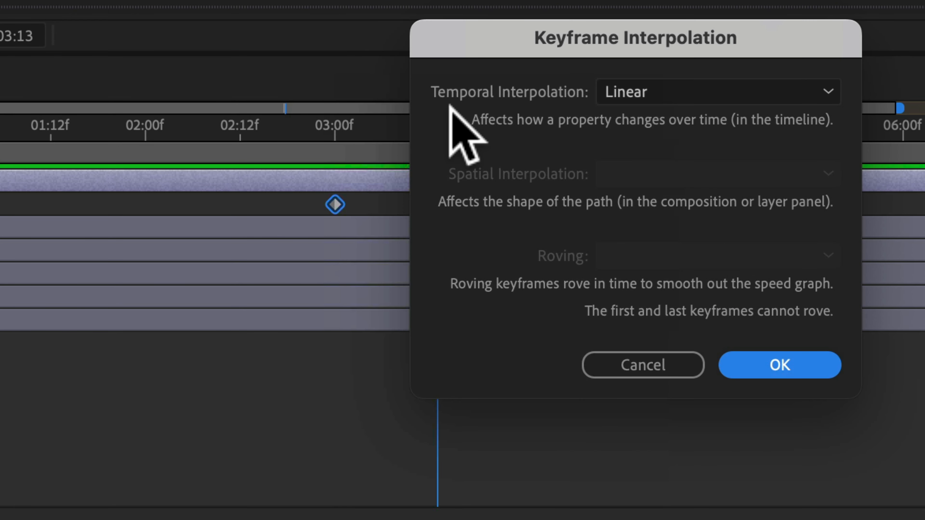
click(715, 92)
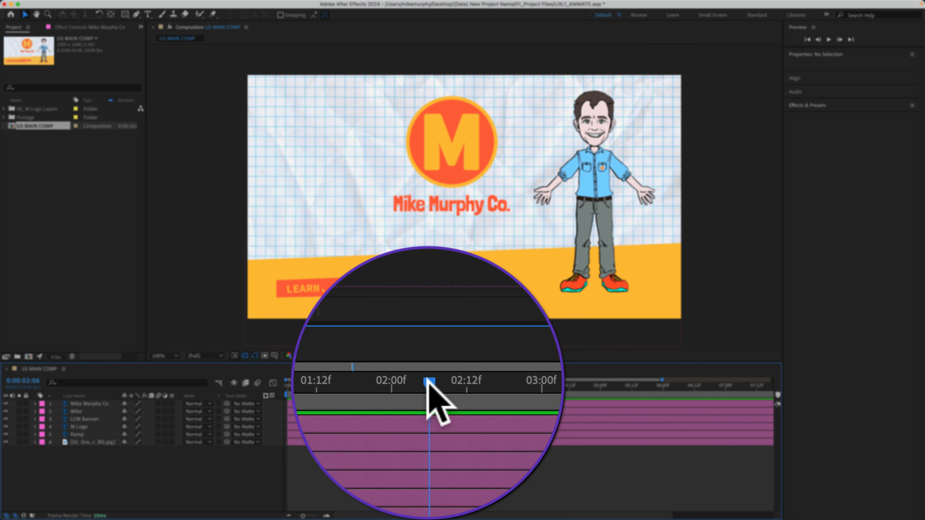
- Return the current time to the composition's start, go to 0:00:02:00, and scrub from there
drag(428, 379, 288, 379)
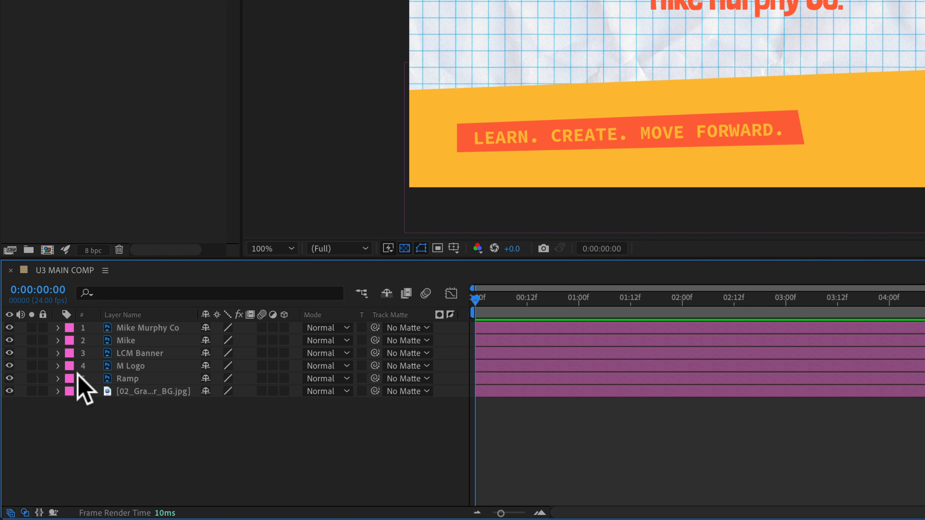
click(52, 291)
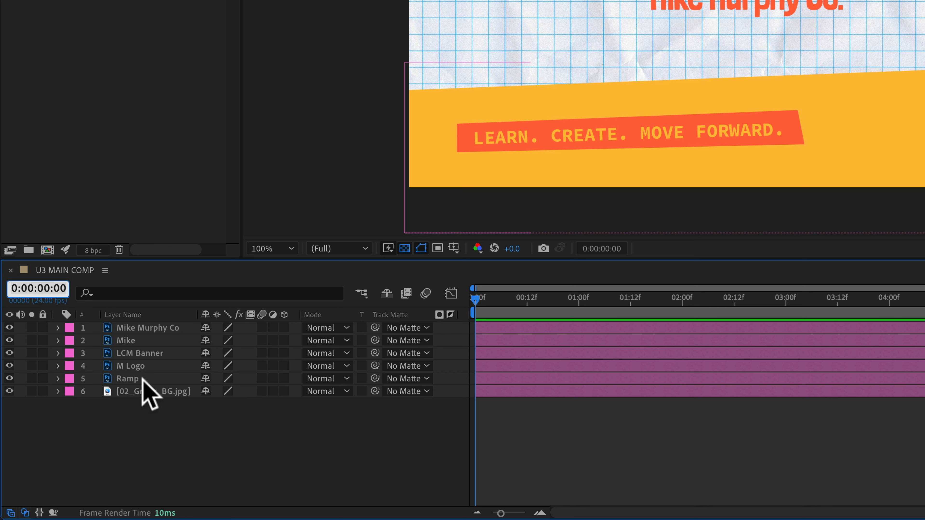
text(2,)
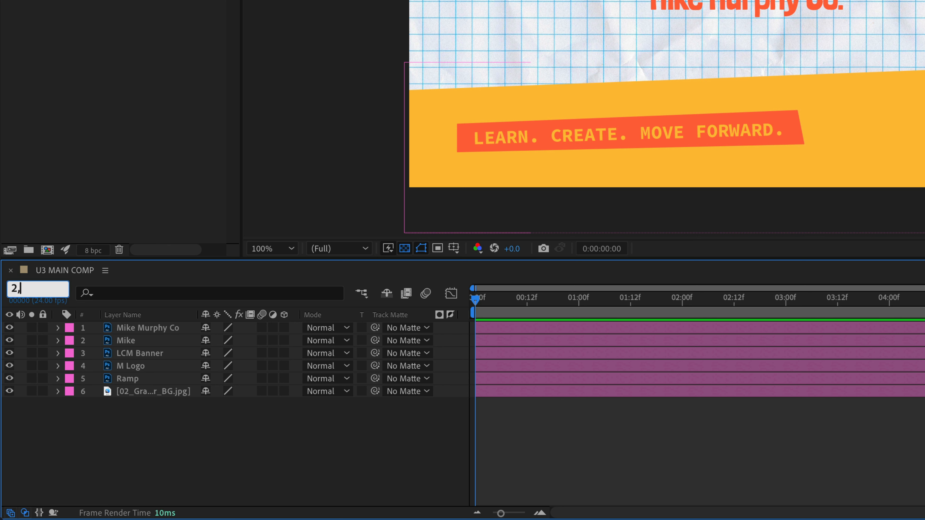
text(.)
key(Return)
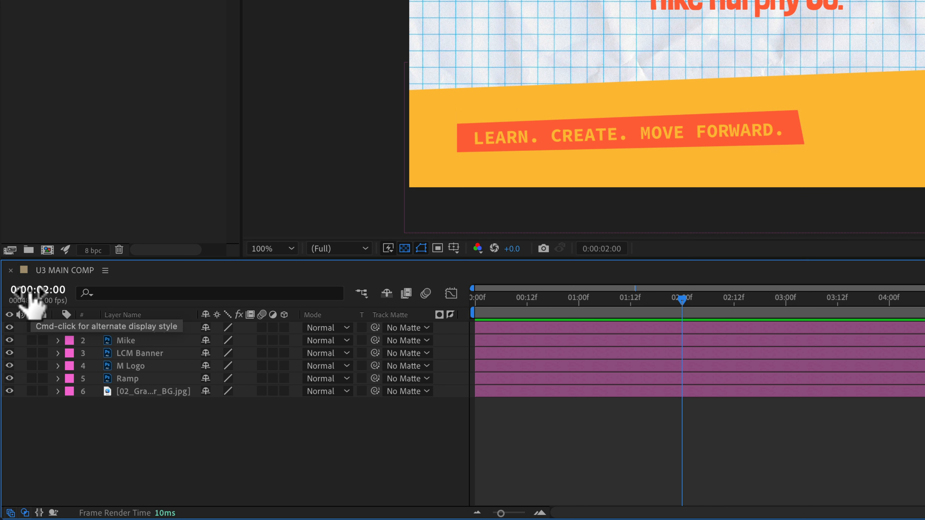
mouse_move(32, 292)
mouse_down()
mouse_move(54, 292)
mouse_move(42, 292)
mouse_up()
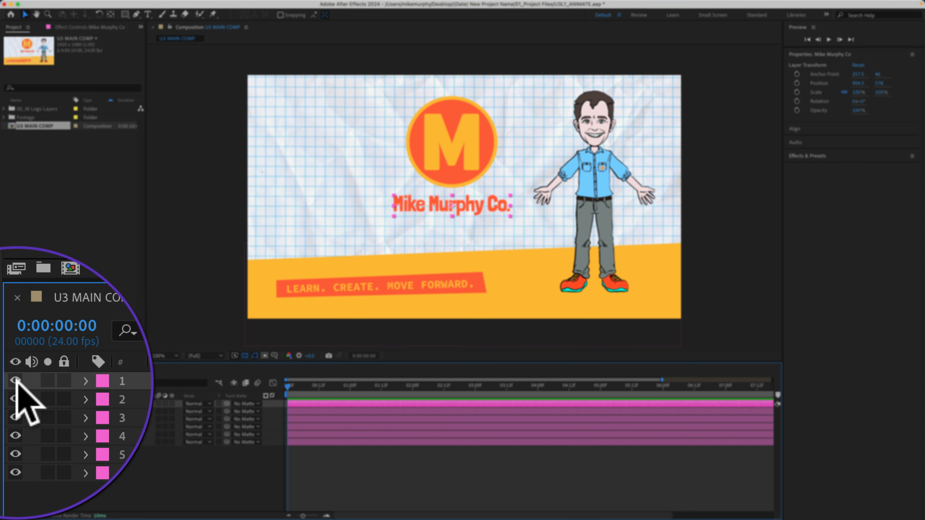
- Switch the Mike Murphy Co layer's visibility off and on, and expand its Transform properties
click(16, 381)
click(16, 382)
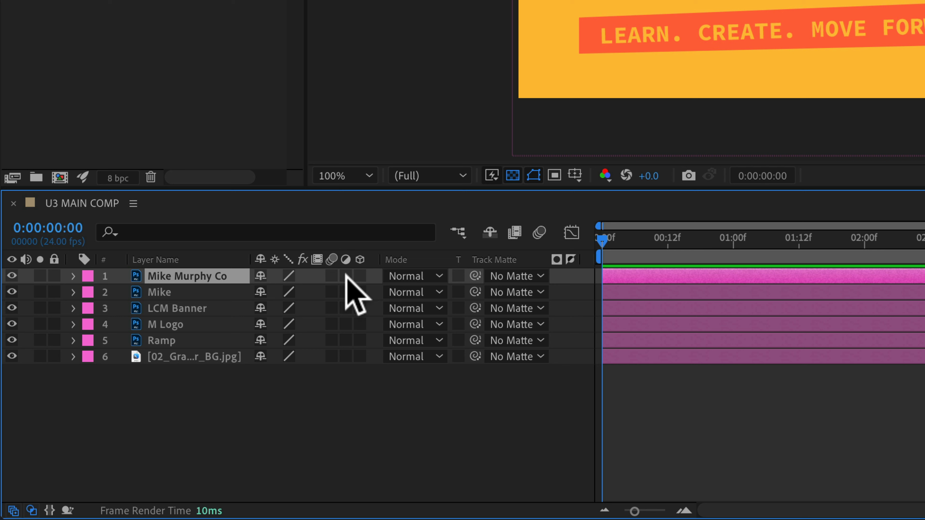
click(73, 276)
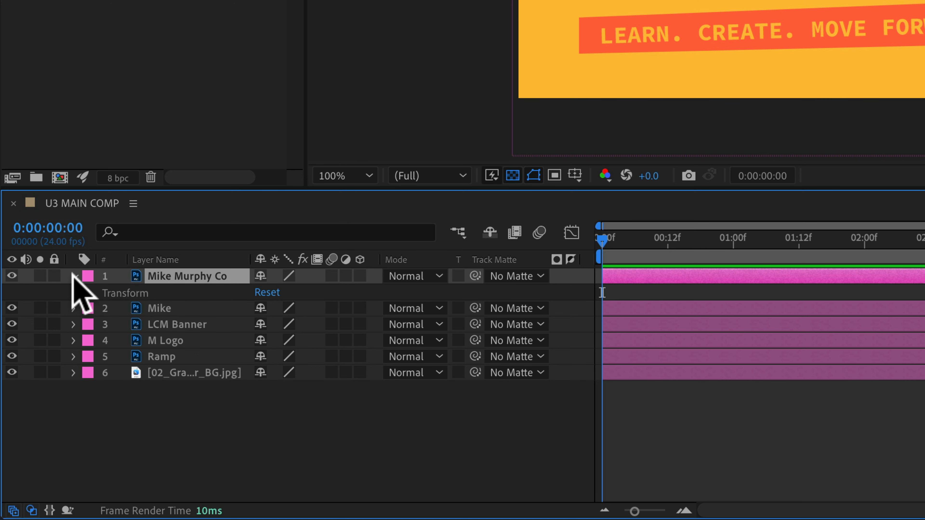
click(91, 293)
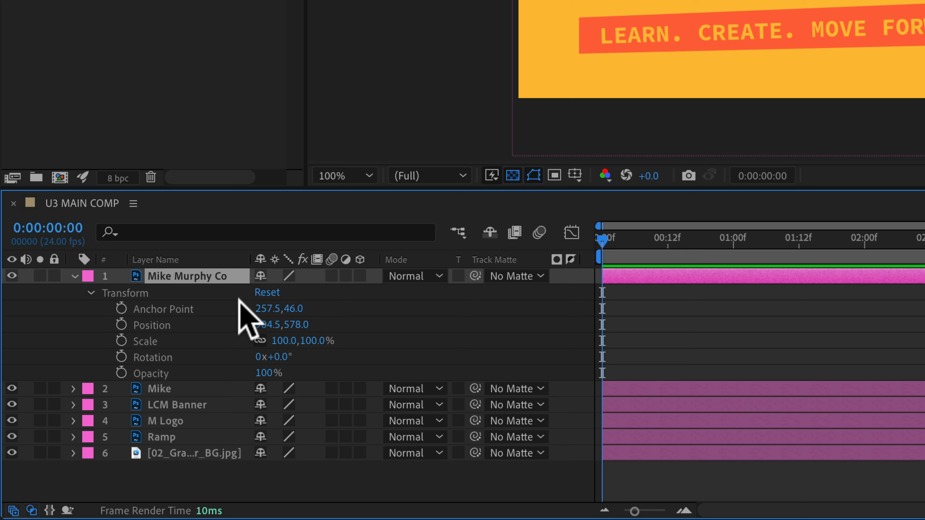
click(90, 293)
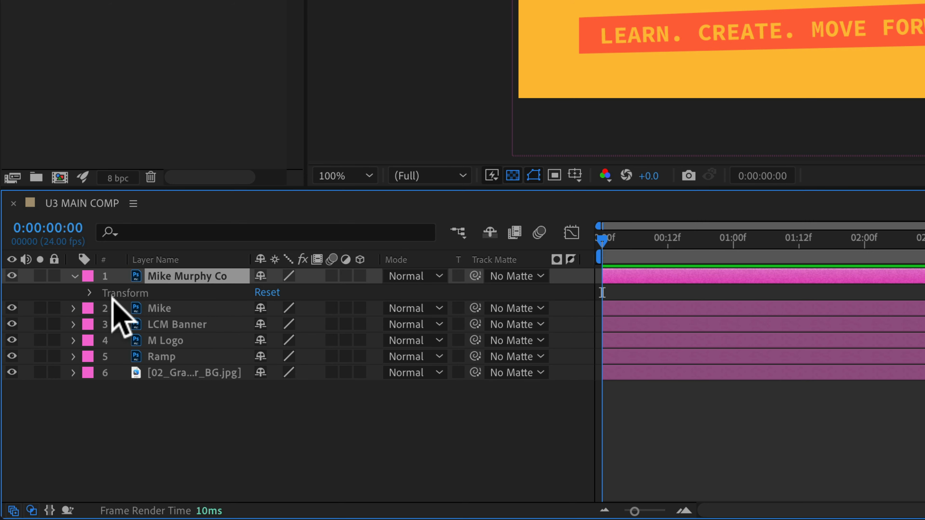
click(90, 293)
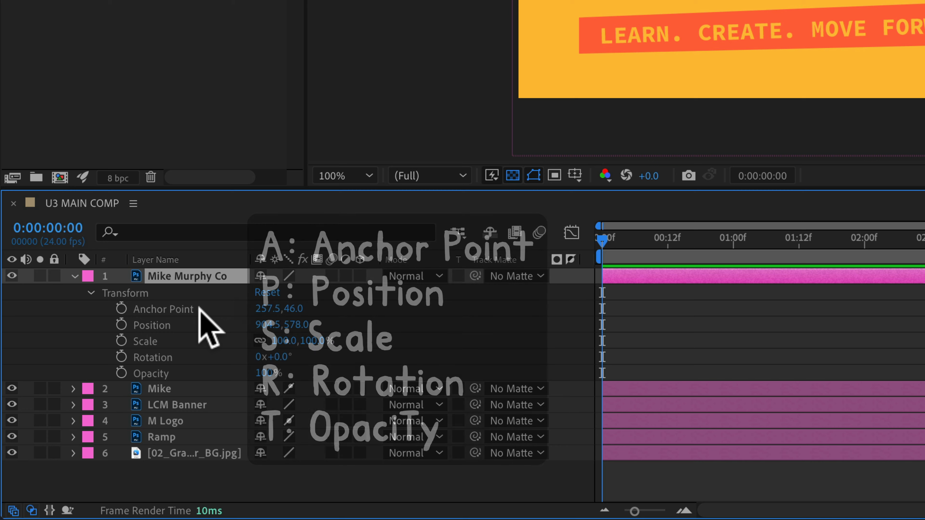
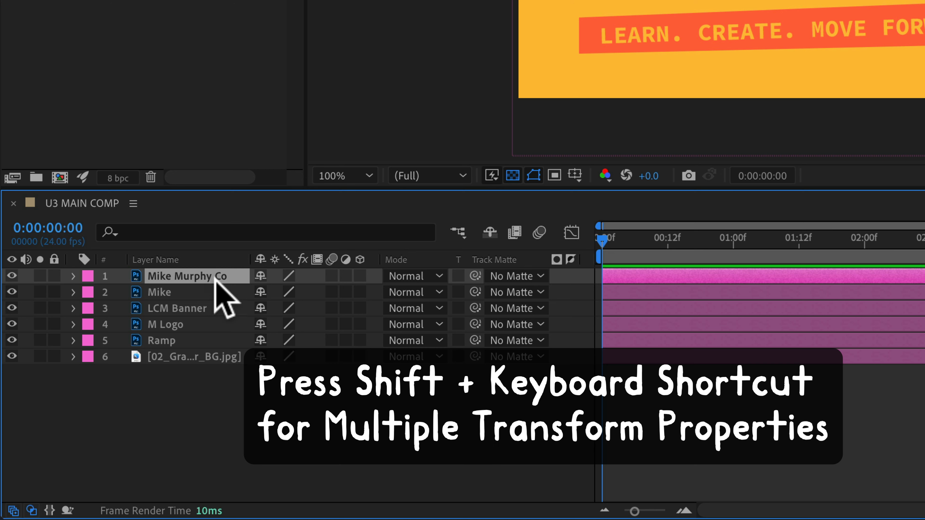
- Reveal the Mike Murphy Co layer's Anchor Point, Position, Scale, Rotation and Opacity properties one after another
key(a)
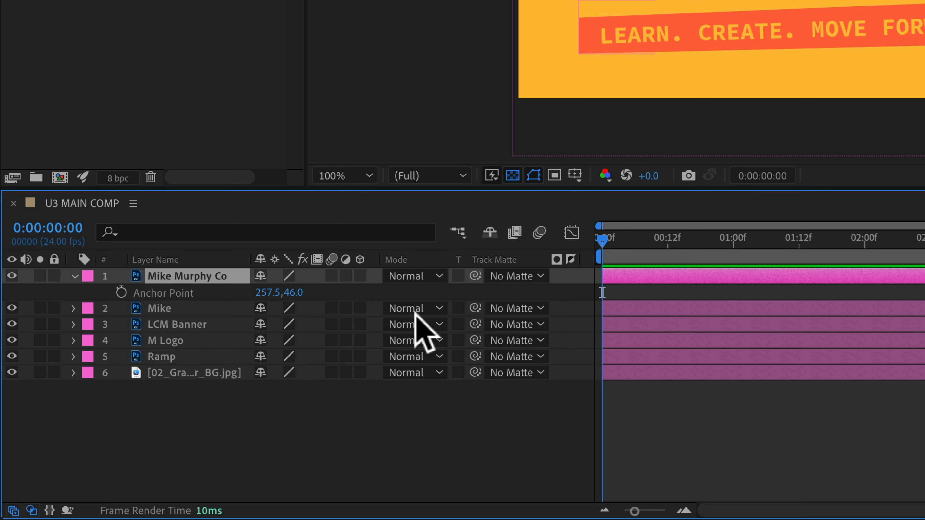
key(shift+p)
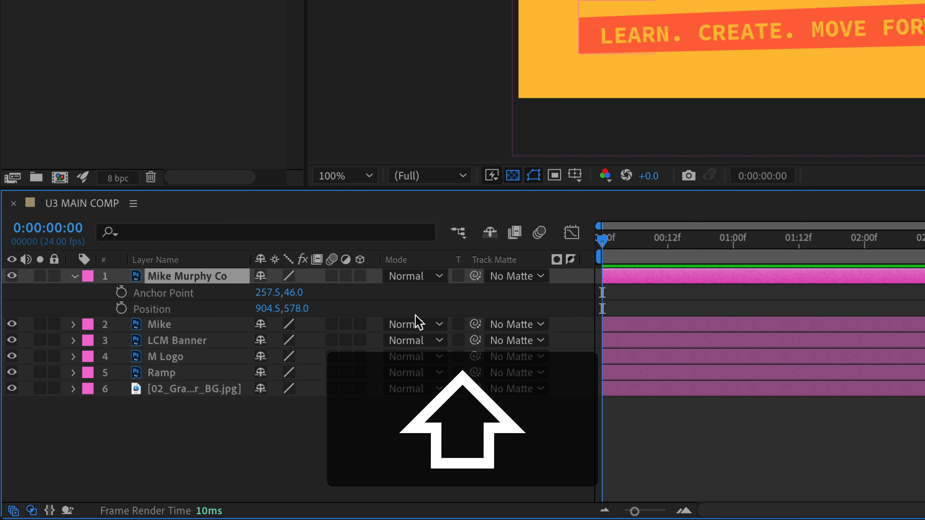
key(shift+s)
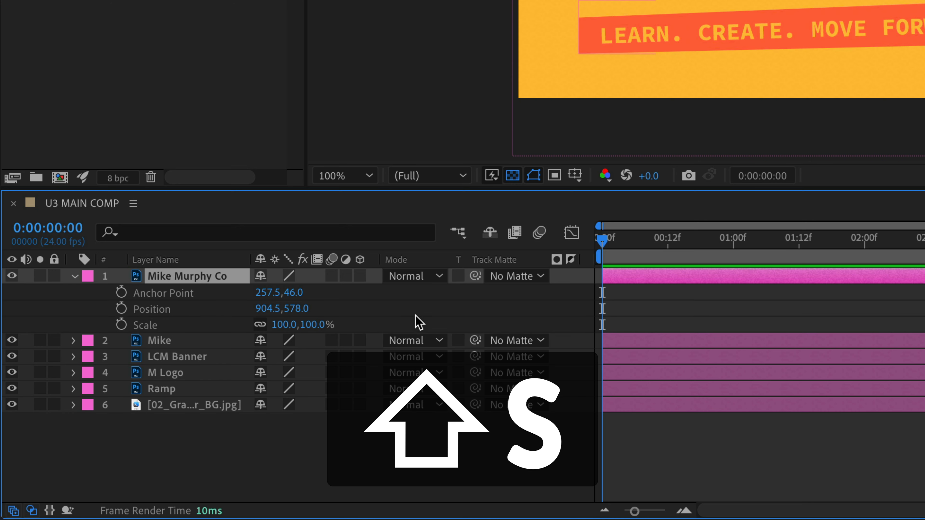
key(shift+r)
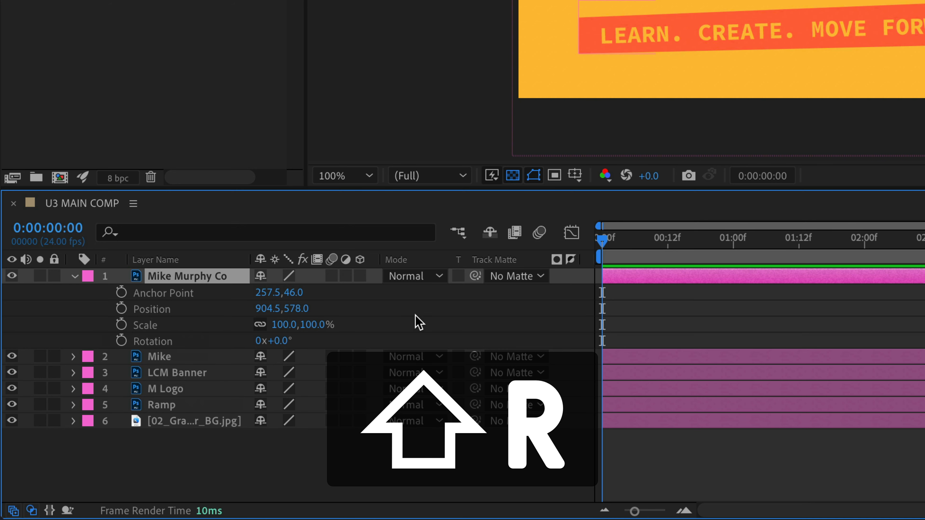
key(shift+t)
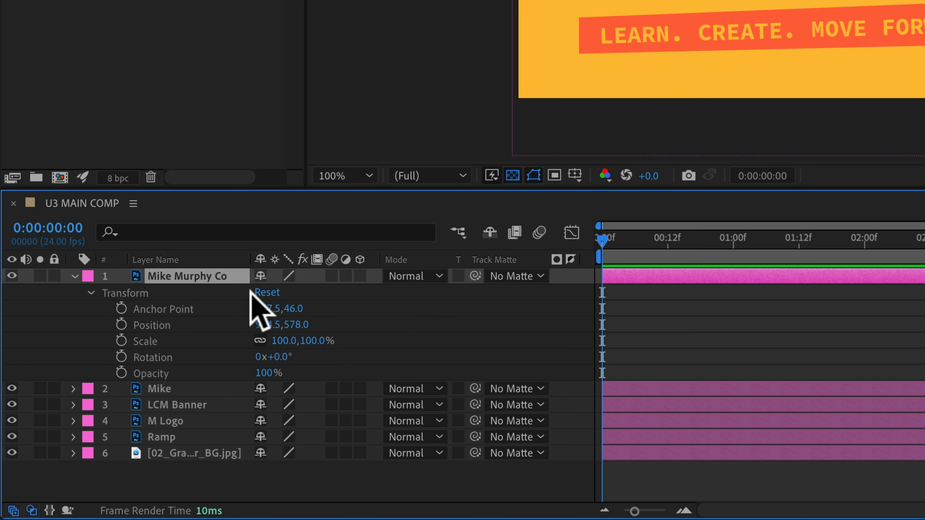
- Enable keyframing for the Mike Murphy Co layer's Anchor Point and Position at 0:00:00:00
click(122, 309)
mouse_move(605, 239)
mouse_down()
mouse_move(627, 206)
mouse_move(651, 239)
mouse_move(600, 241)
mouse_up()
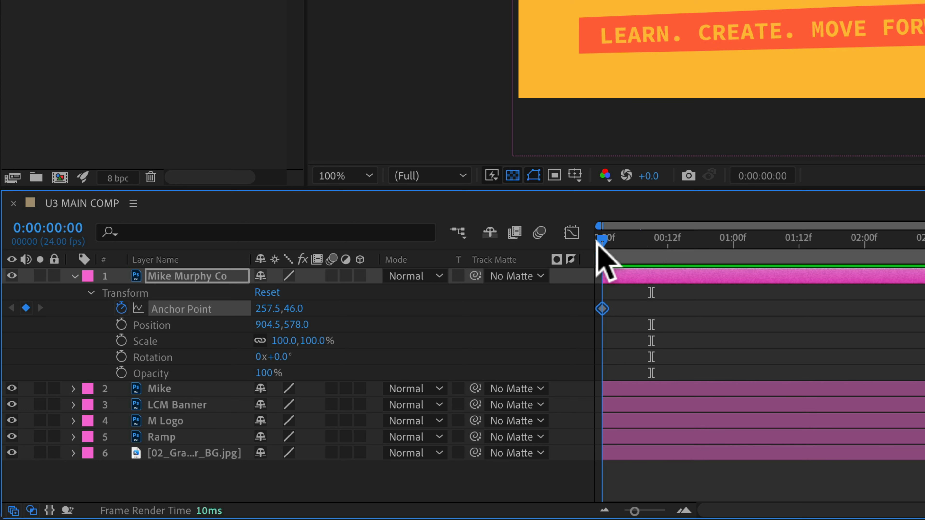
click(121, 324)
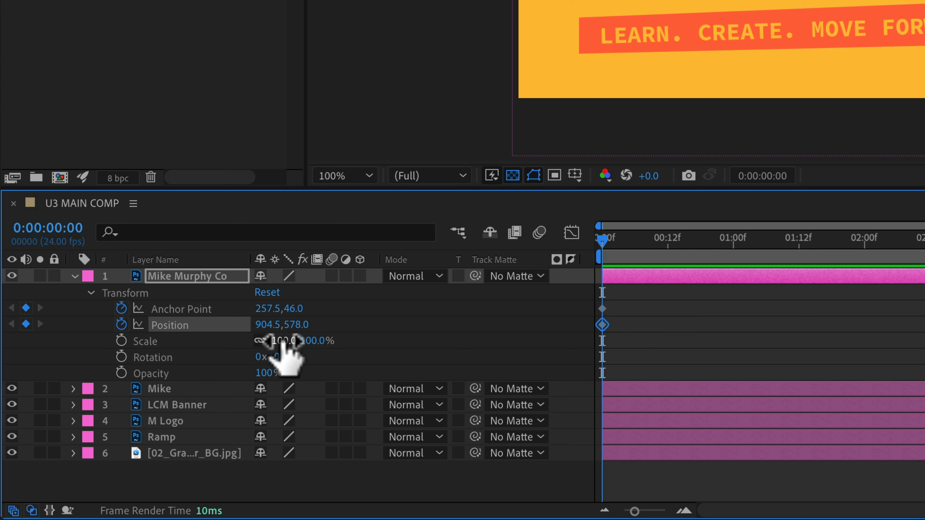
- Enable keyframing for the Mike Murphy Co layer's Scale, Rotation and Opacity at 0:00:00:00, go to 0:00:00:14, and select all the keyframes
click(121, 340)
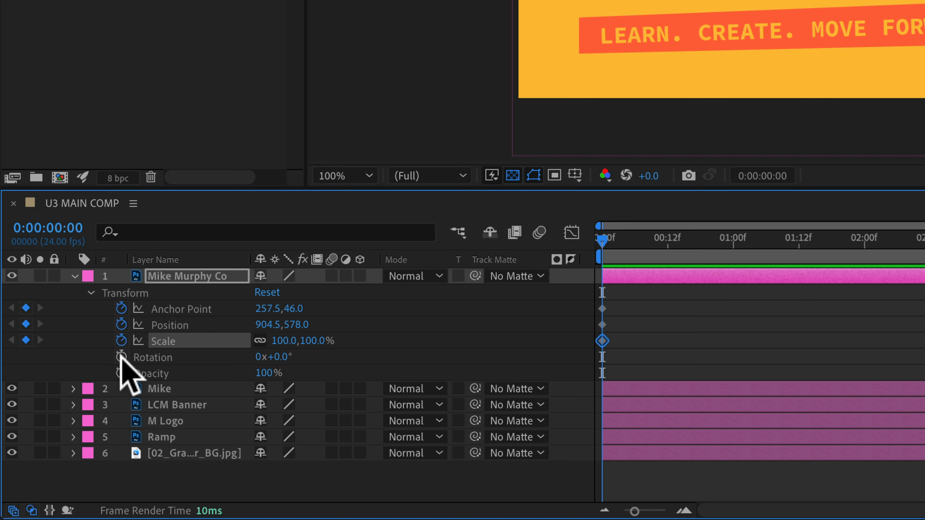
click(121, 356)
click(121, 368)
click(678, 238)
click(610, 369)
drag(610, 368, 594, 281)
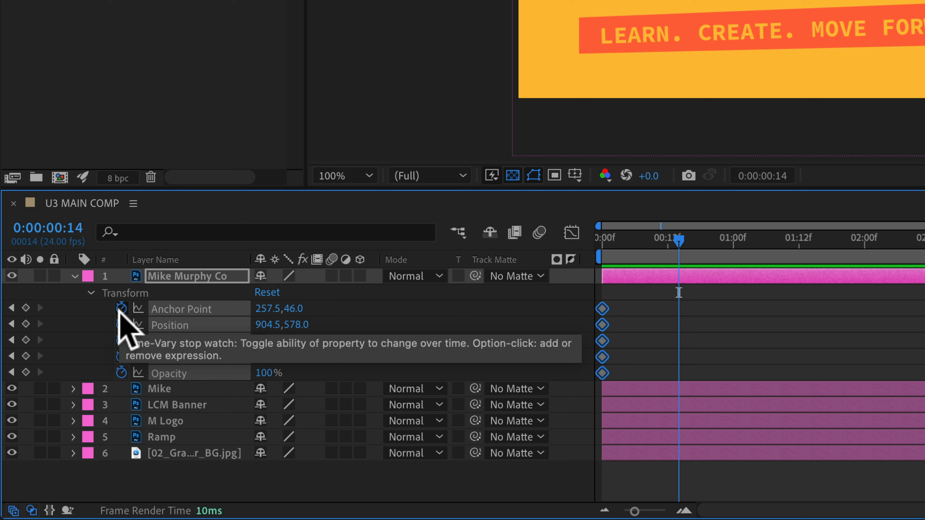
click(667, 330)
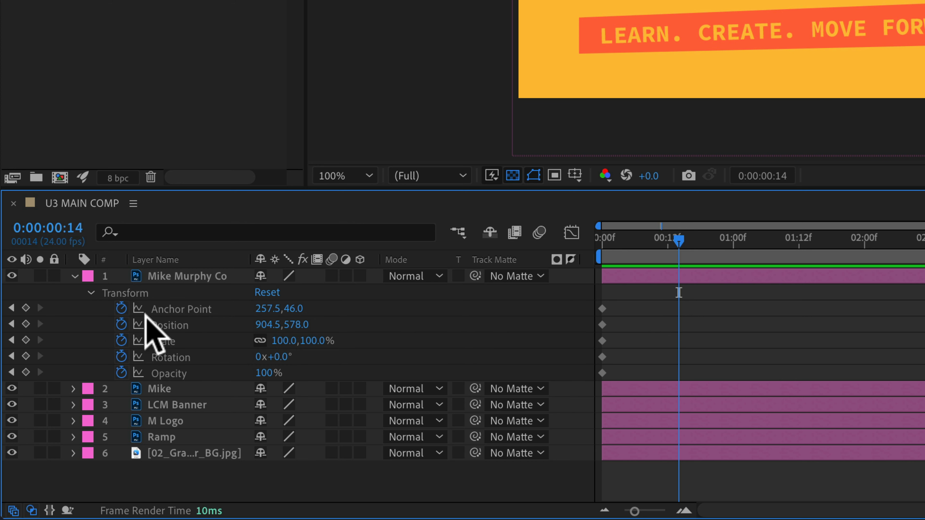
- Disable Anchor Point keyframing and delete the Position, Scale, Rotation and Opacity keyframes of the Mike Murphy Co layer
click(121, 310)
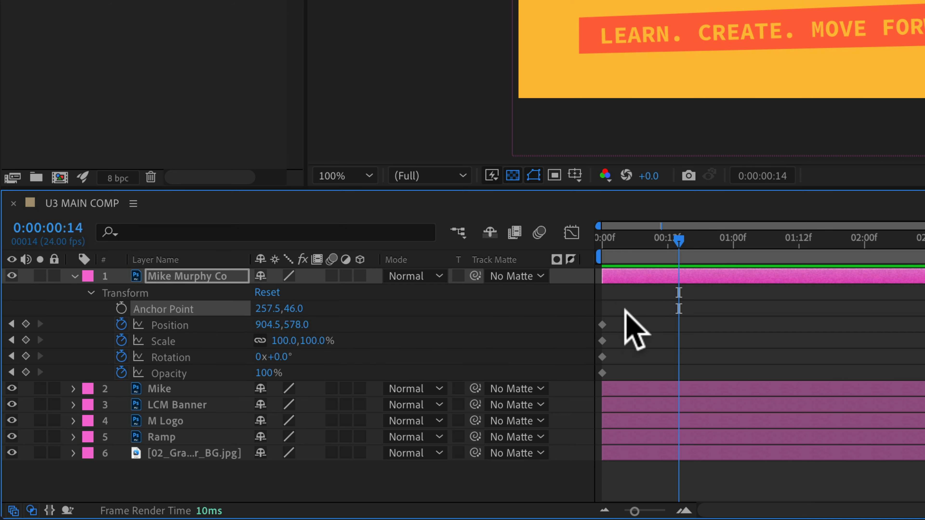
drag(653, 295, 601, 326)
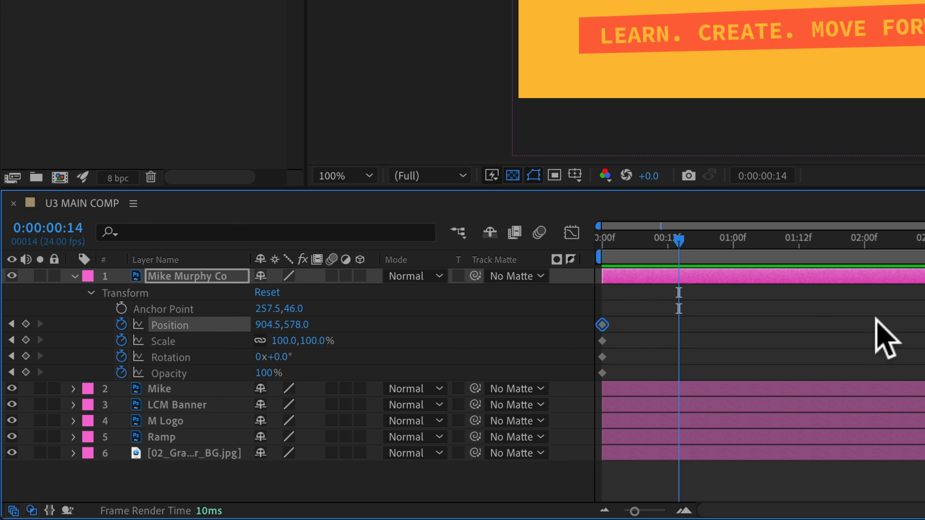
key(Delete)
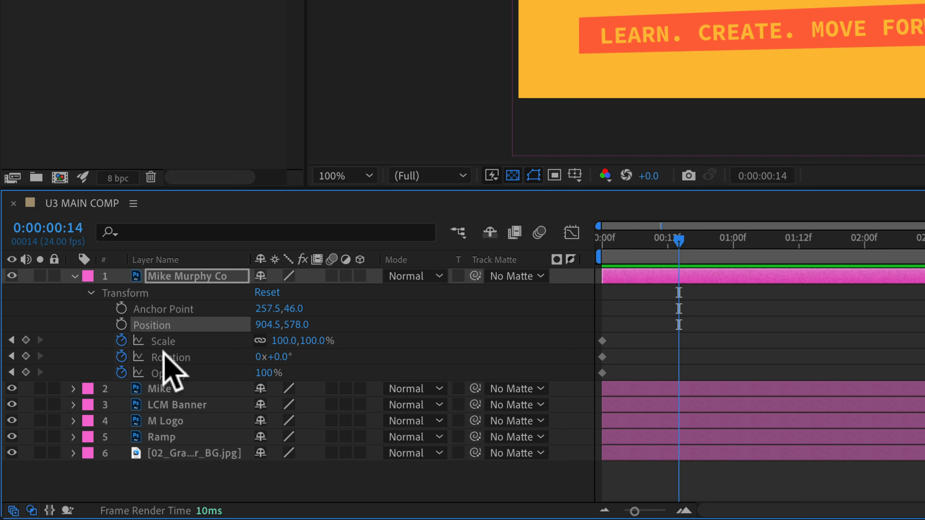
click(159, 344)
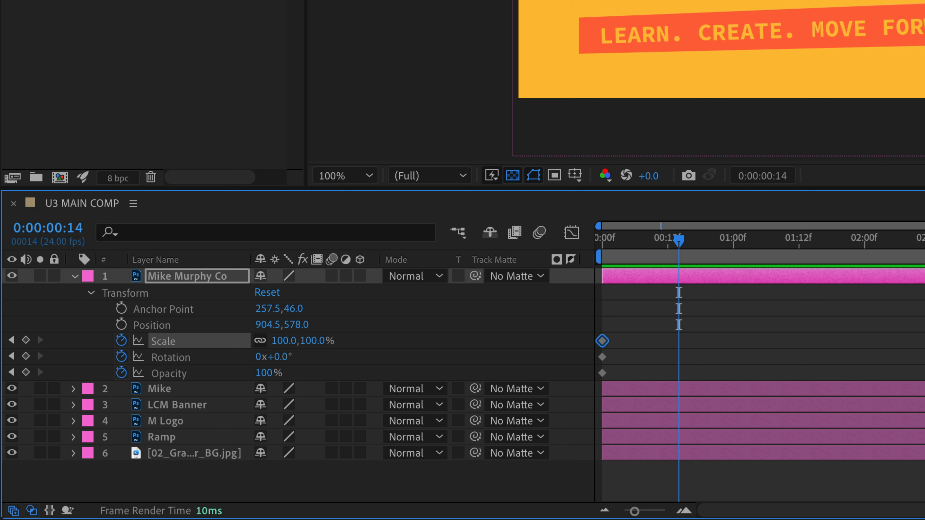
key(Delete)
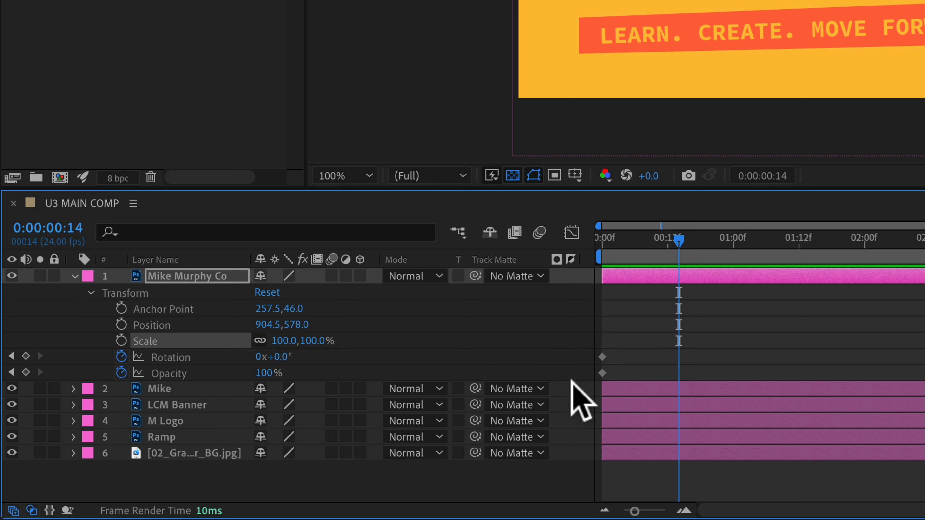
click(179, 359)
shift+click(180, 372)
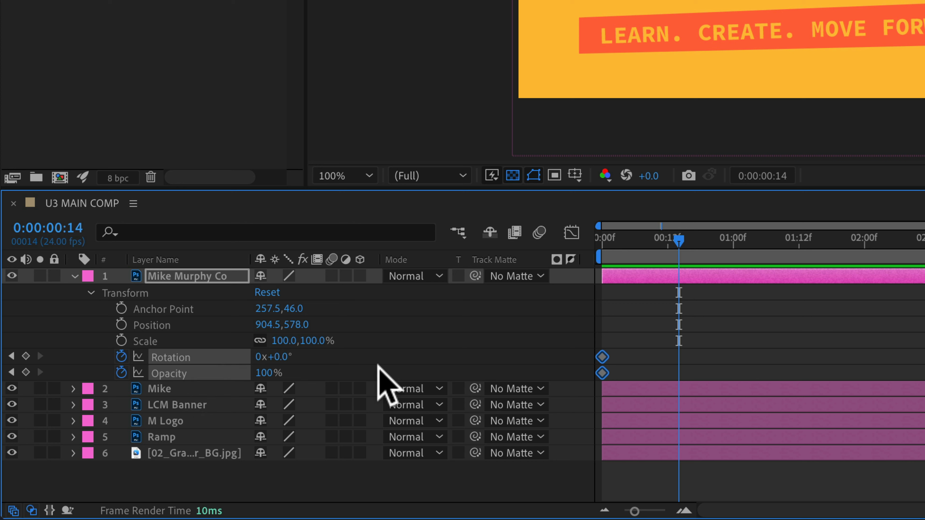
key(Delete)
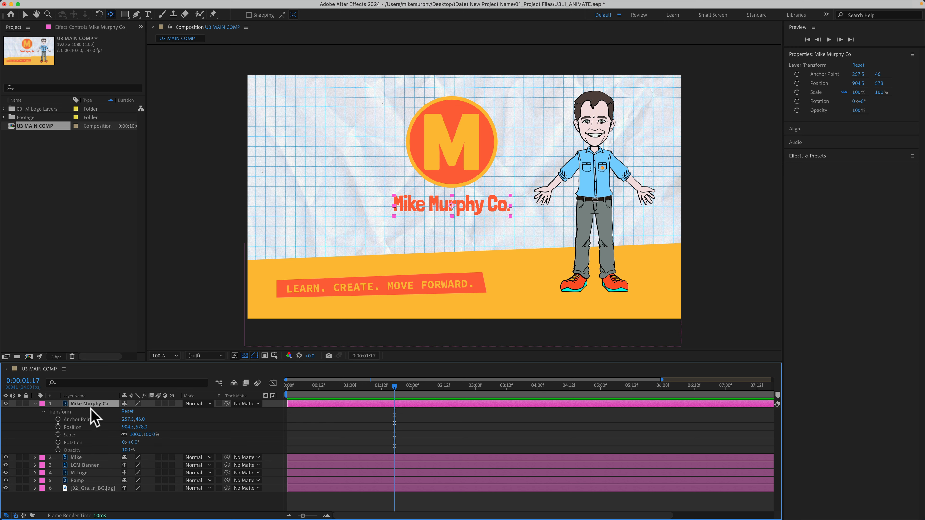
- Reveal only the Mike Murphy Co layer's Opacity and enable its keyframing at 0:00:00:00
key(t)
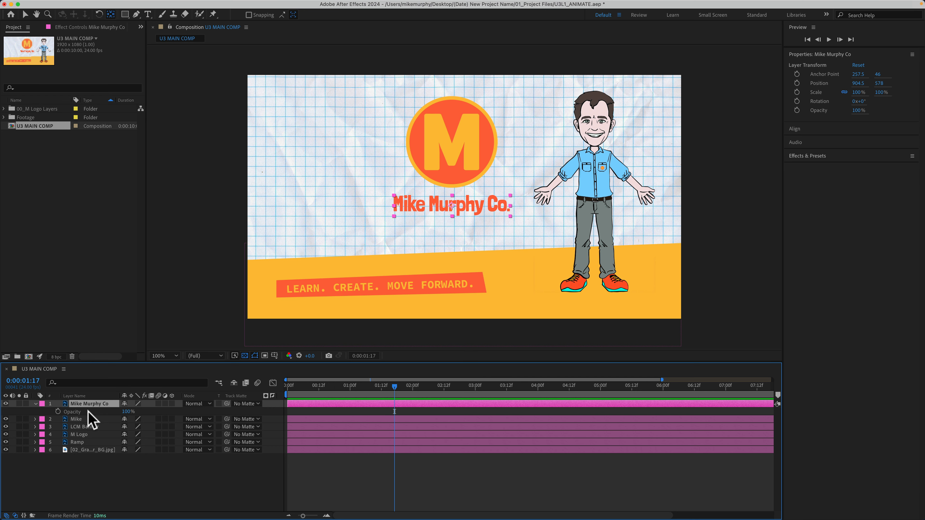
drag(394, 386, 287, 386)
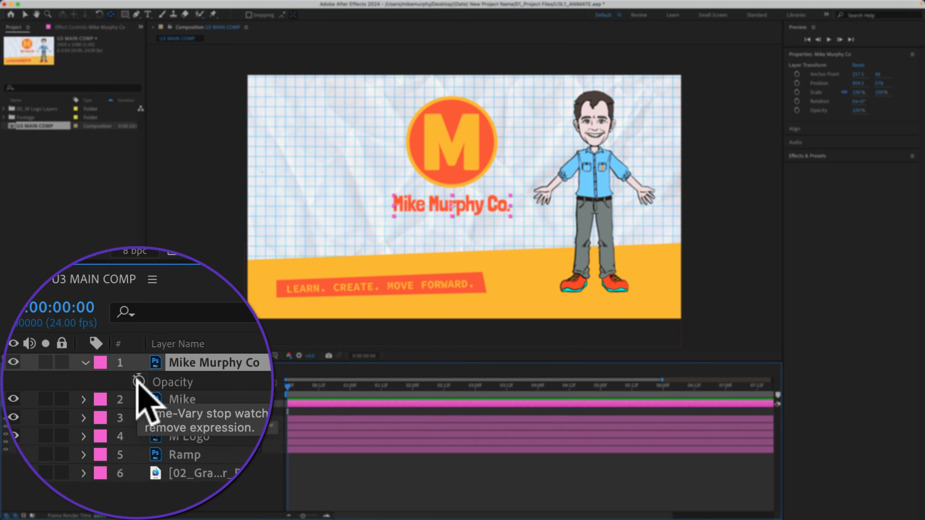
click(58, 412)
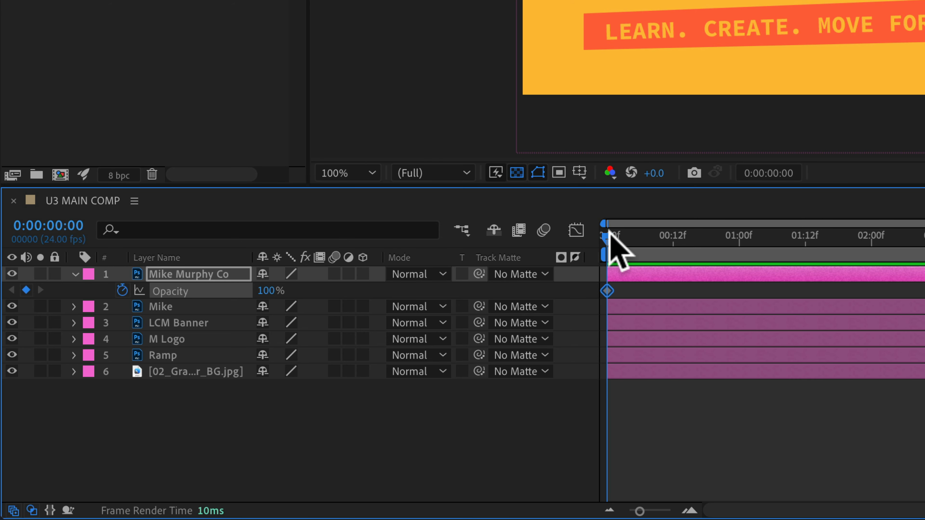
mouse_move(608, 293)
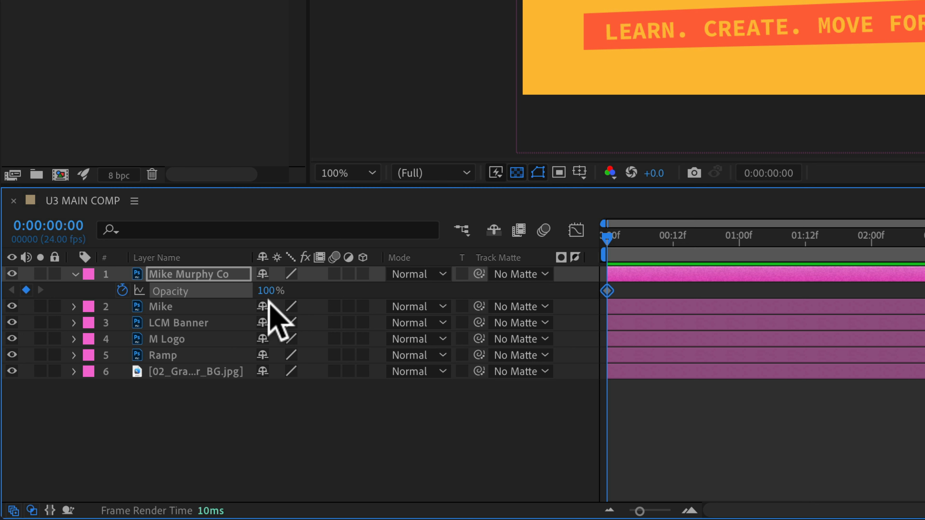
click(612, 237)
- Set the Mike Murphy Co layer's Opacity keyframe at 0:00:00:00 to 0%
drag(271, 290, 22, 290)
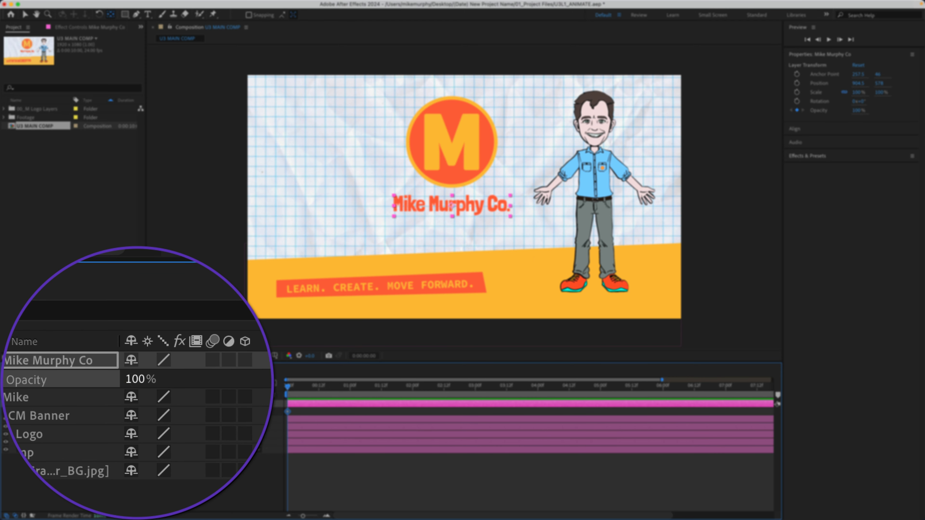
click(127, 412)
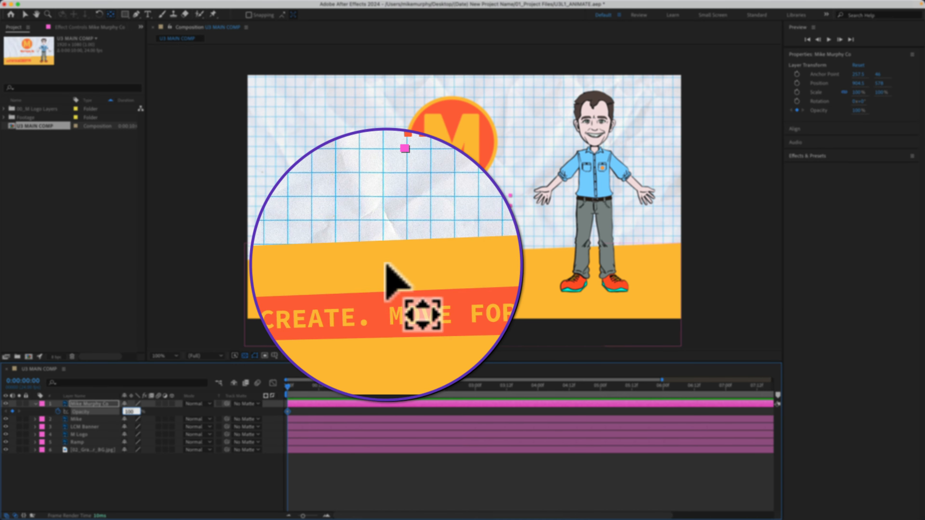
click(134, 417)
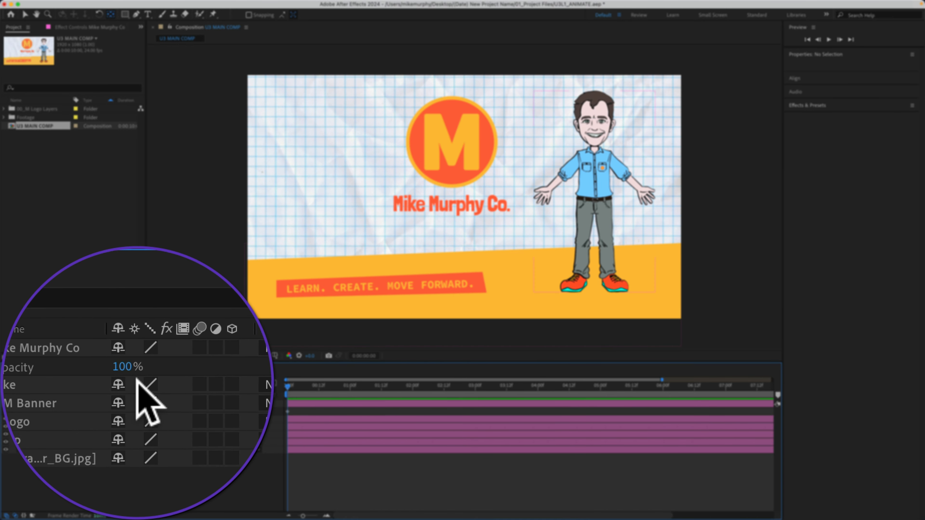
click(122, 411)
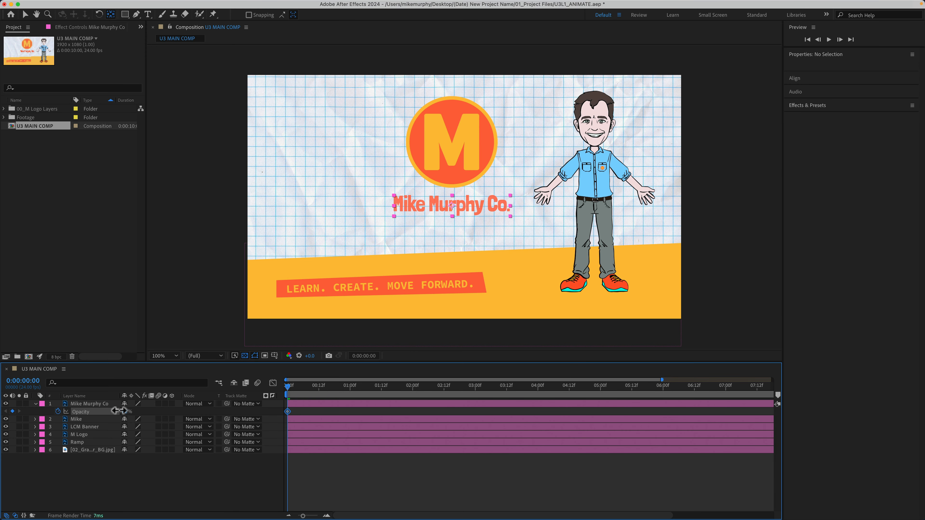
drag(105, 410, 69, 407)
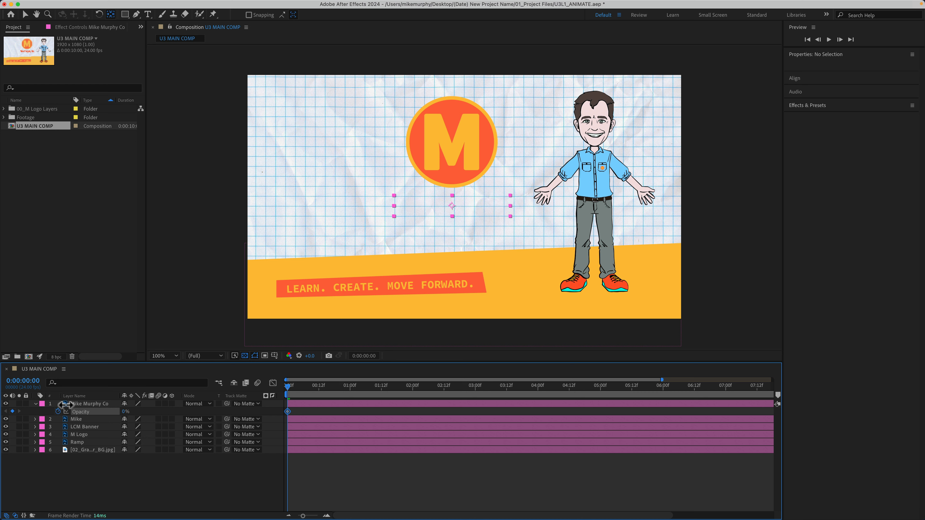
click(62, 405)
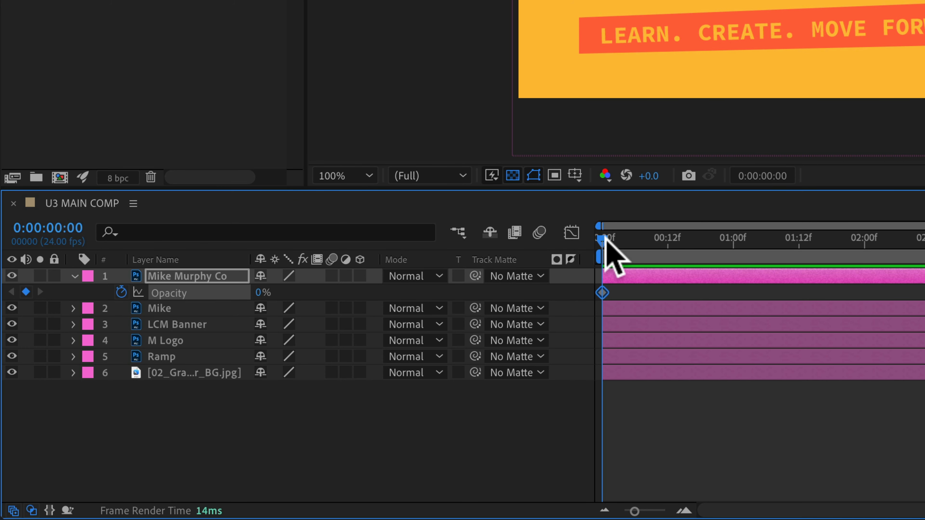
- Add an Opacity keyframe of 100% to the Mike Murphy Co layer at 0:00:01:00
drag(287, 385, 295, 385)
drag(618, 237, 735, 273)
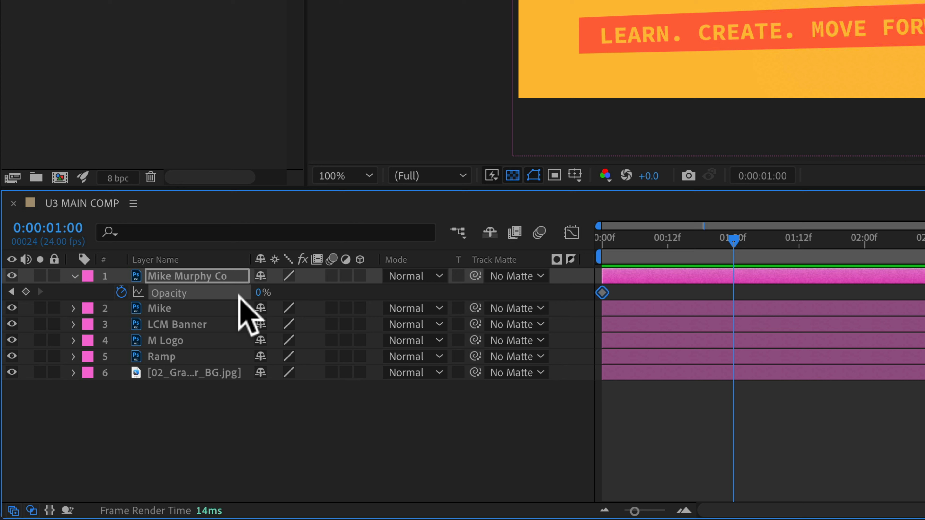
drag(259, 293, 401, 299)
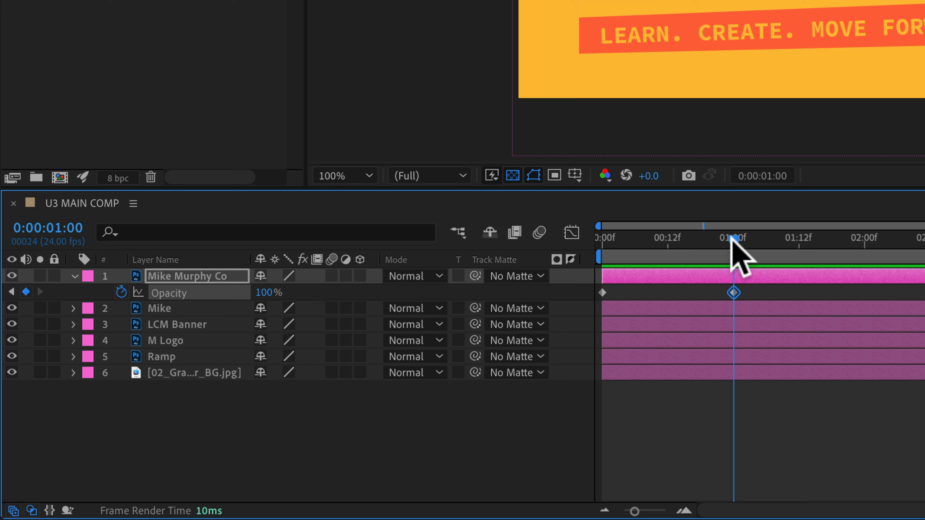
- Scrub back to the composition's start and preview the Mike Murphy Co layer's fade-in
drag(732, 239, 675, 268)
drag(652, 270, 534, 280)
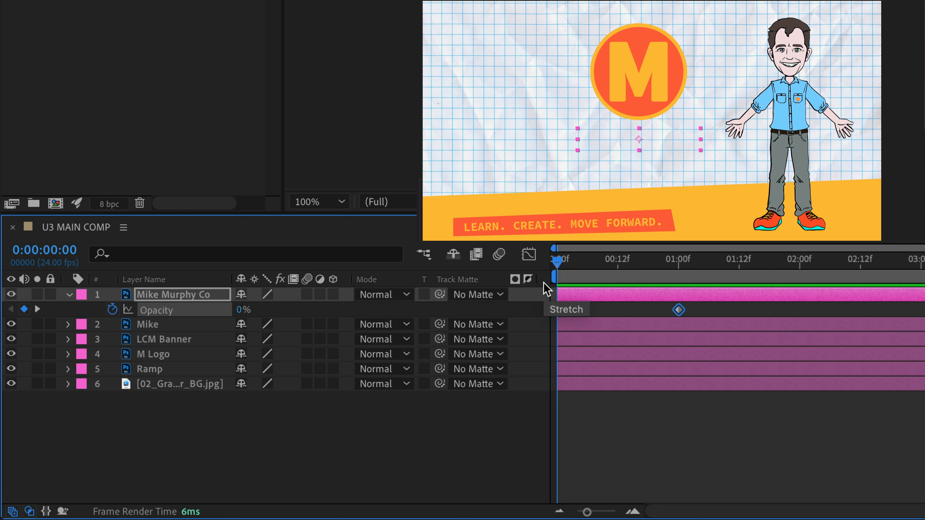
key(space)
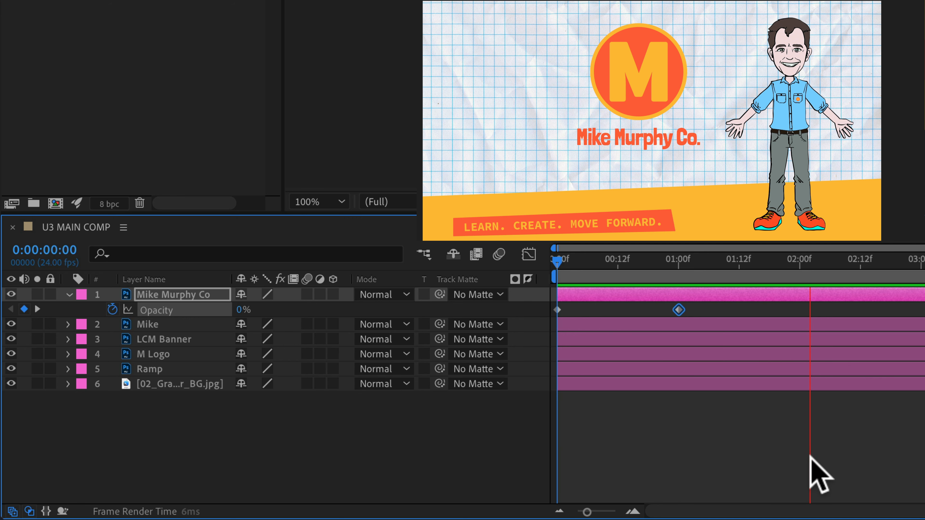
key(space)
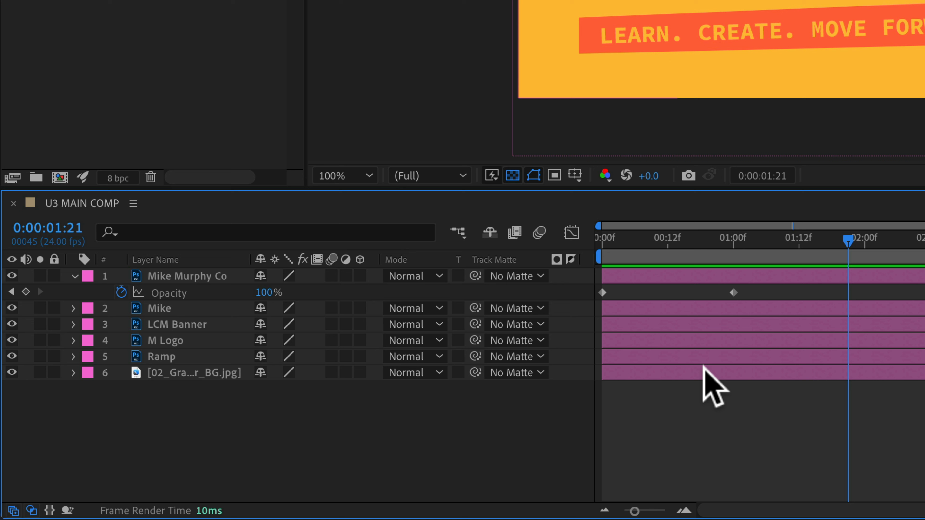
- Delete all Opacity keyframes from the Mike Murphy Co layer and deselect it
click(174, 292)
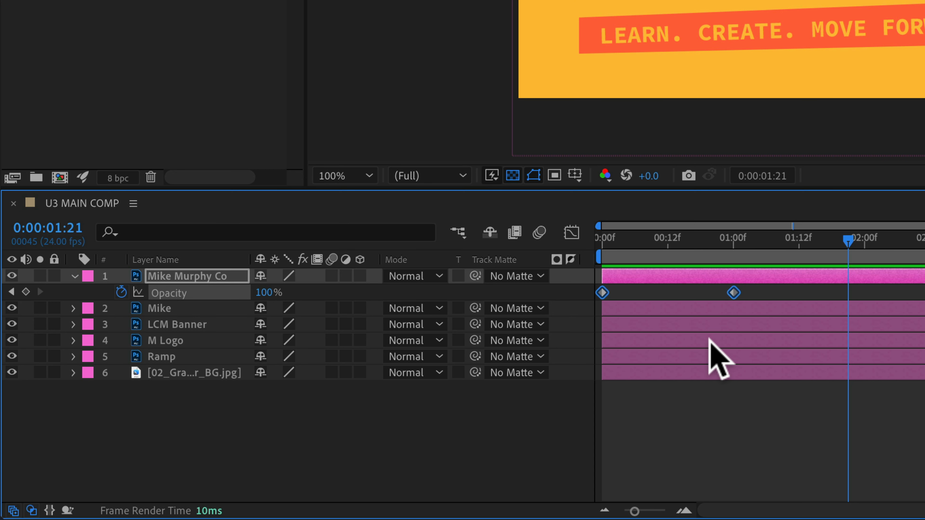
key(Delete)
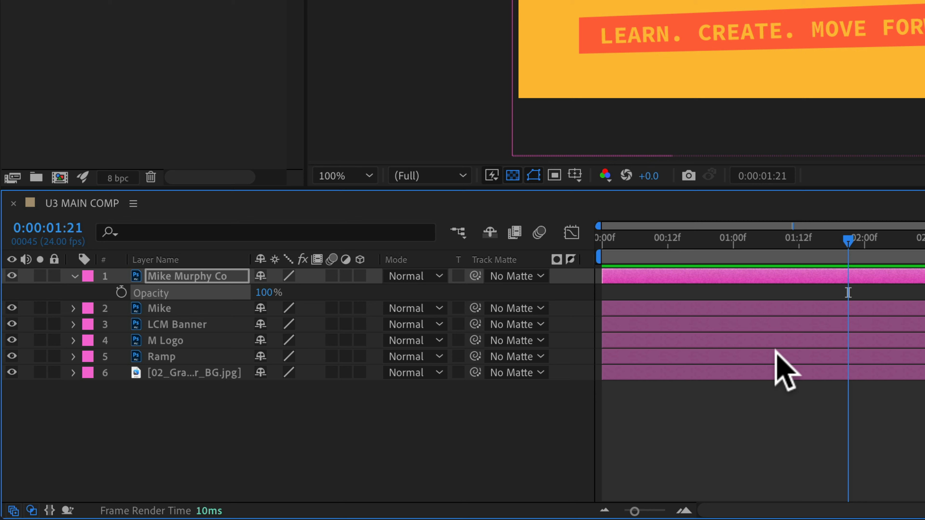
click(471, 428)
- Enable keyframing for the Mike Murphy Co layer's Opacity at 0:00:01:00, keeping 100% as the fade's end value
key(Home)
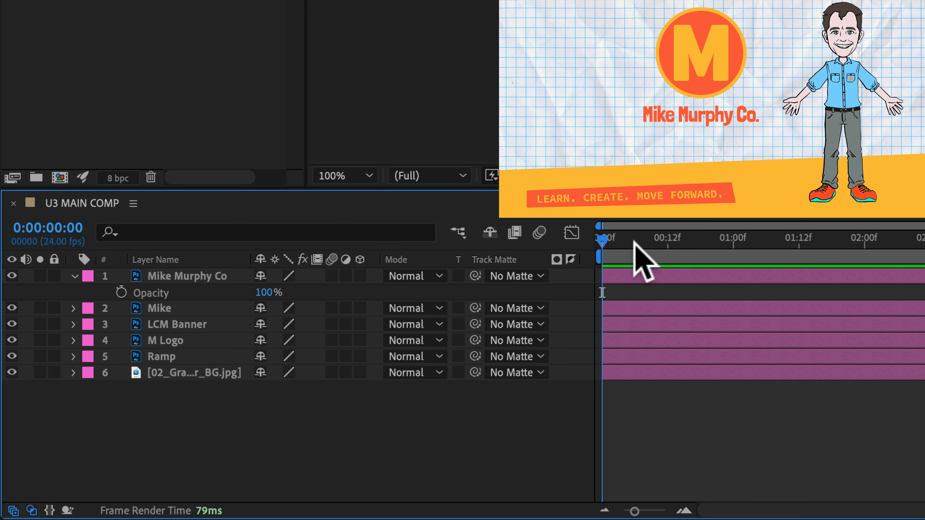
drag(604, 241, 733, 245)
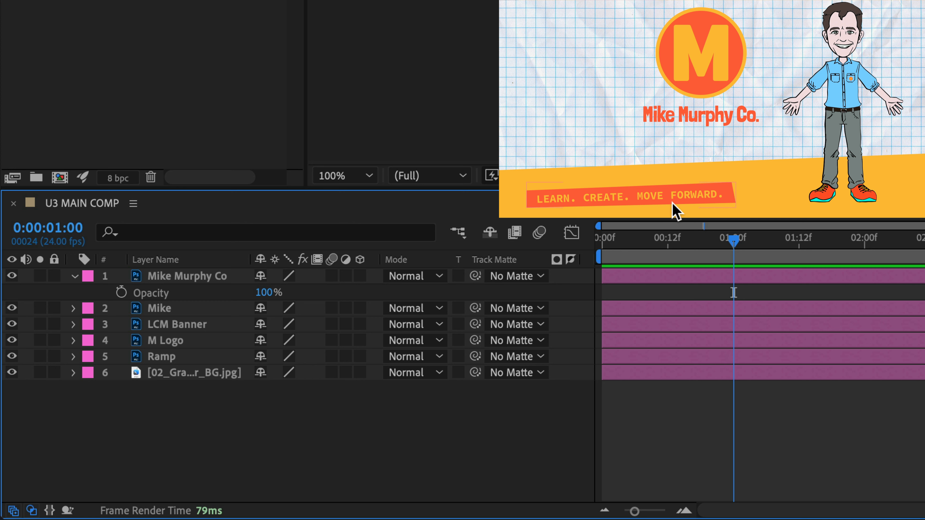
click(121, 293)
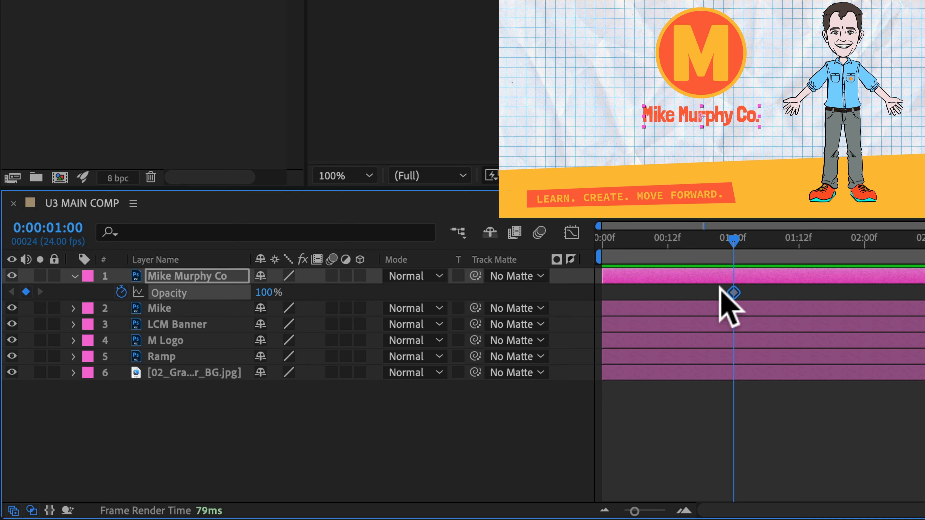
- Add an Opacity keyframe of 0% to the Mike Murphy Co layer at 0:00:00:00
drag(735, 250, 583, 251)
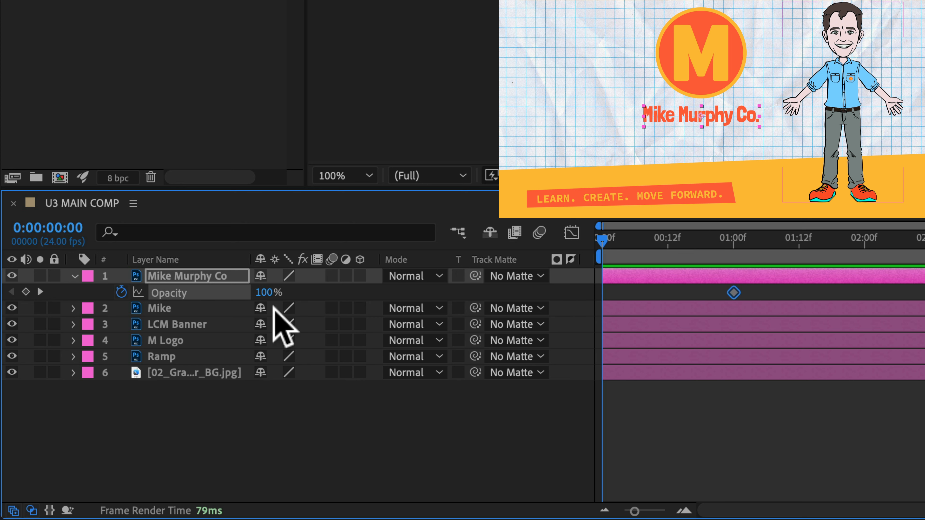
click(261, 295)
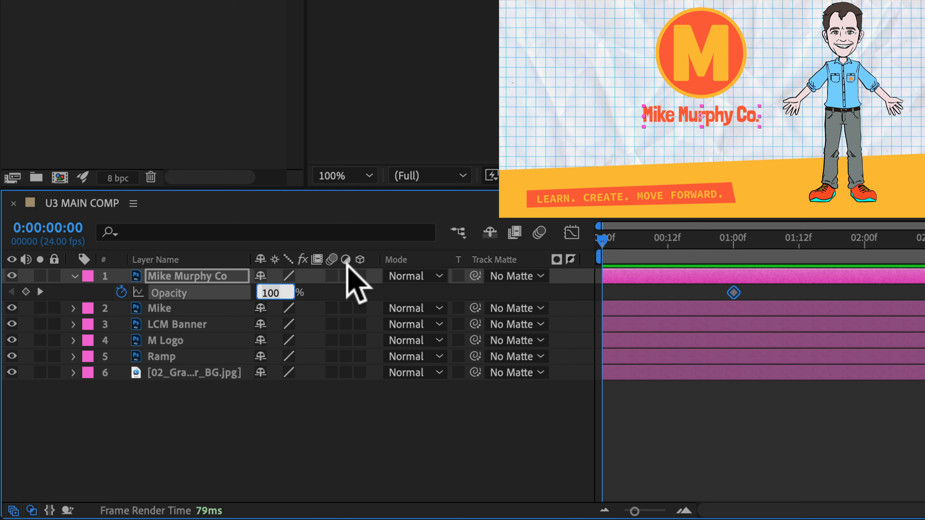
text(0)
click(605, 404)
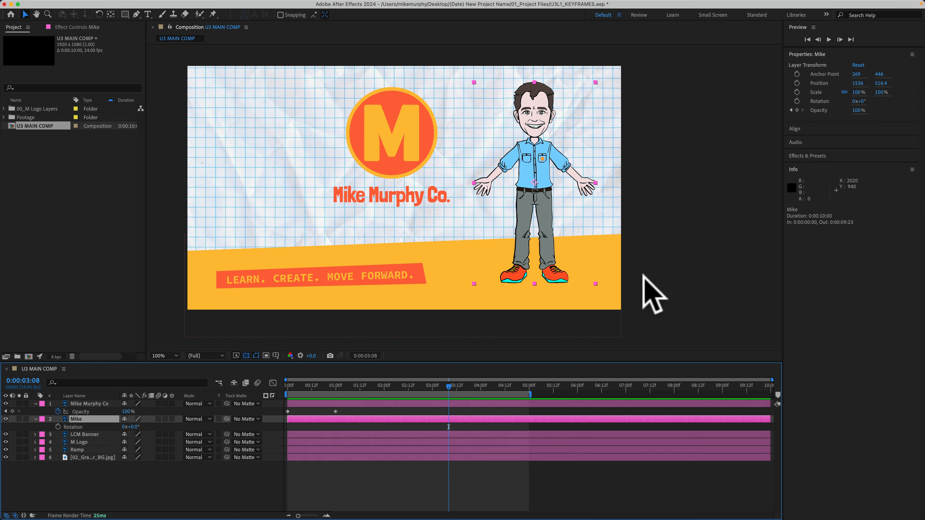
- Examine the placement of the Mike layer's anchor point on the character up close
scroll(648, 294, up, 3)
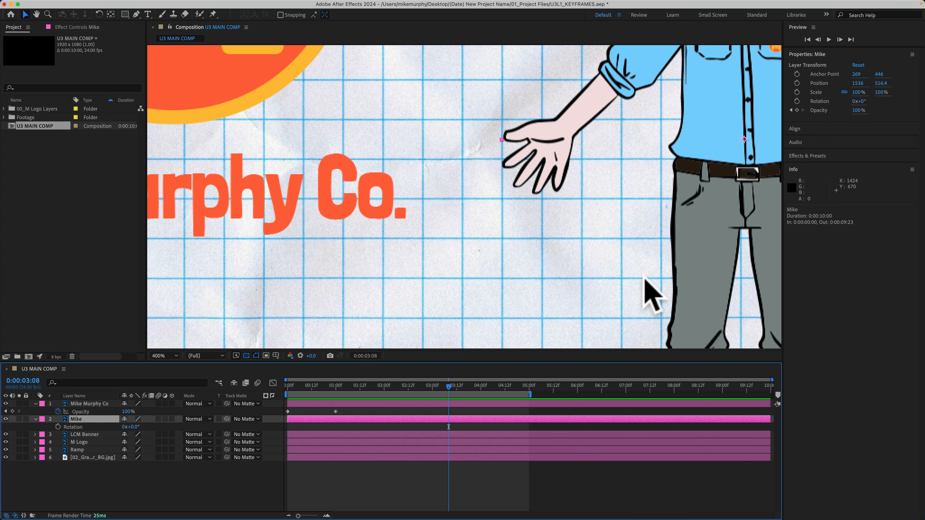
drag(588, 241, 363, 268)
scroll(375, 273, up, 2)
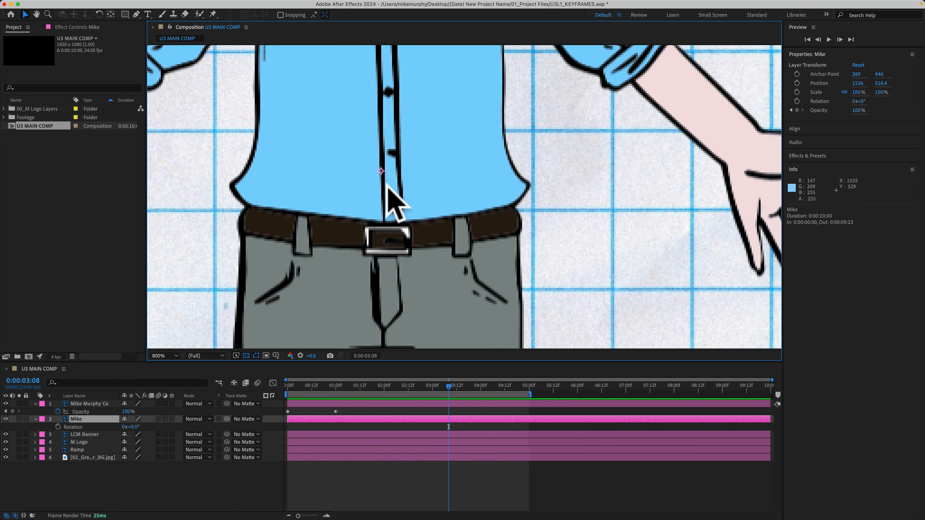
scroll(377, 171, down, 6)
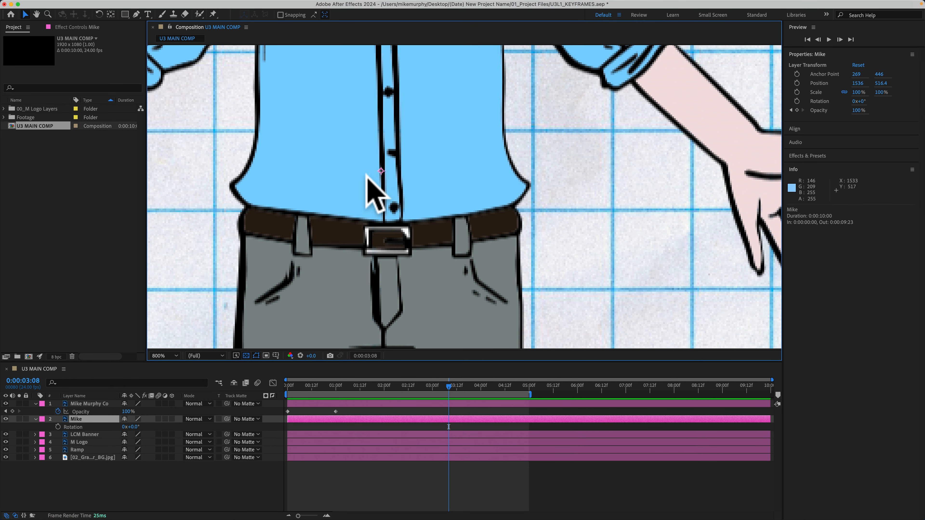